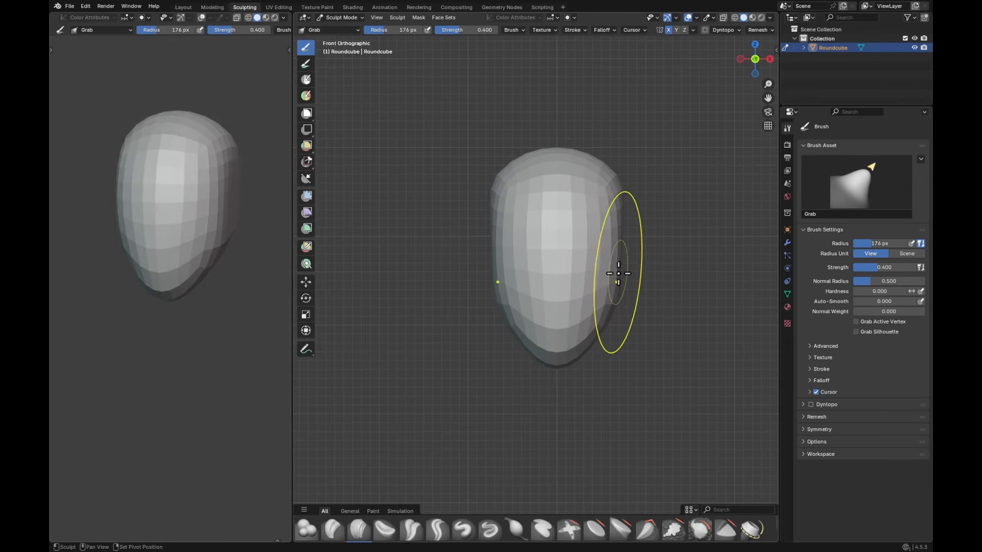
Step: Reshape the side and the rounded back of the skull with the Grab brush, using a 212 px radius at the back
mouse_move(618, 273)
middle_mouse_down("ctrl")
mouse_move(622, 303)
mouse_move(634, 239)
middle_mouse_up("ctrl")
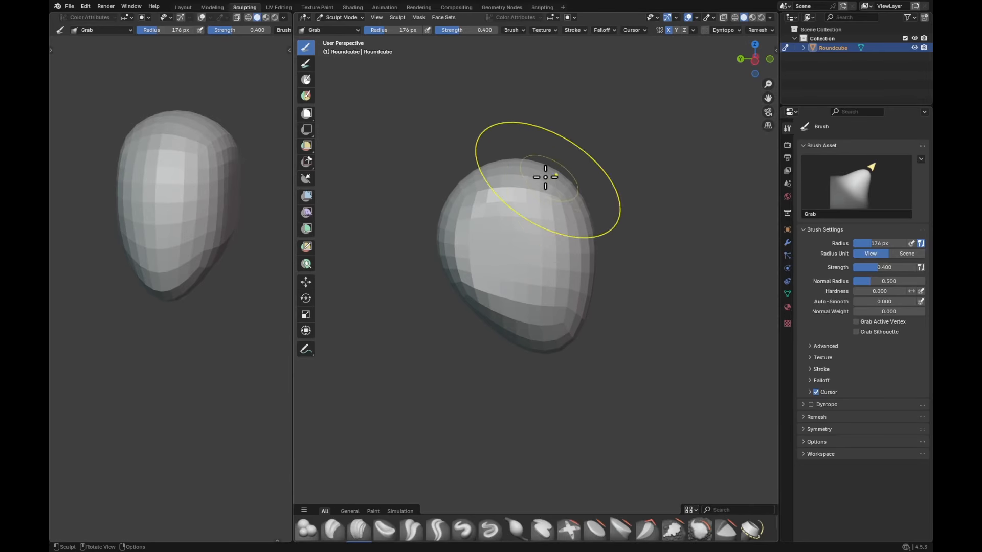
middle_click_drag(457, 178, 462, 182)
key("f")
left_click(462, 182)
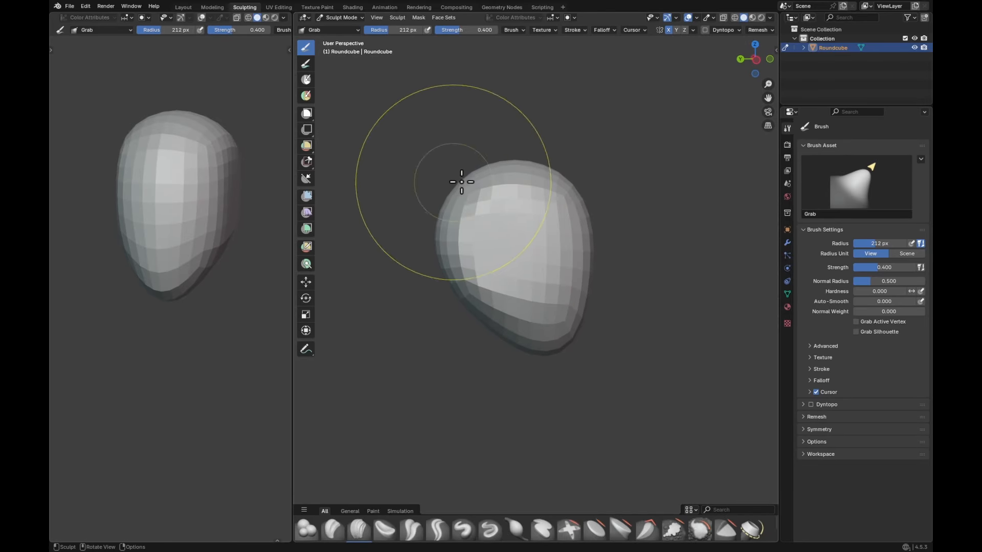
left_click_drag(448, 173, 446, 170)
Step: Push the lower back of the head inward beneath the skull with the Grab brush at a 157 px radius
key("f")
left_click(443, 312)
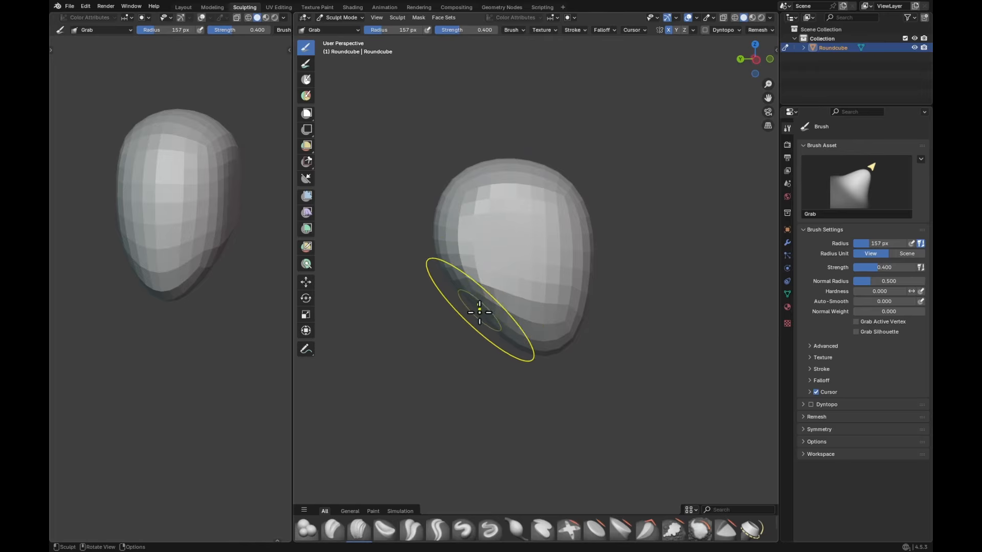
mouse_move(480, 312)
middle_mouse_down()
mouse_move(573, 304)
mouse_move(575, 320)
mouse_move(585, 322)
middle_mouse_up()
key("f")
left_click(553, 325)
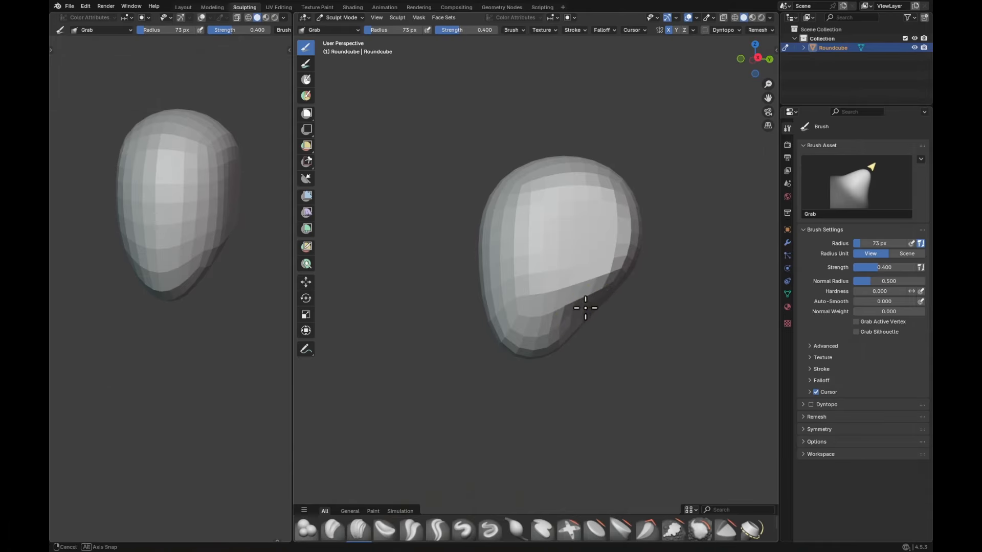
Step: Carve a crease behind the jaw under the skull on both sides with the Crease Polish brush at a 38 px radius
middle_click_drag(586, 307, 592, 308)
key("shift+c")
key("f")
left_click(571, 305)
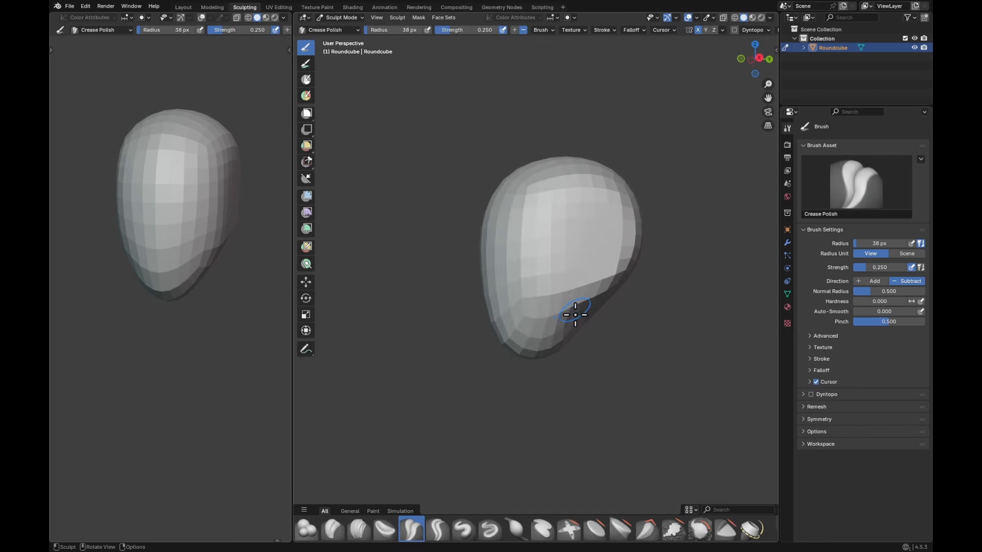
left_click_drag(574, 272, 567, 292)
key("f")
middle_click_drag(578, 298, 516, 307)
left_click(548, 301)
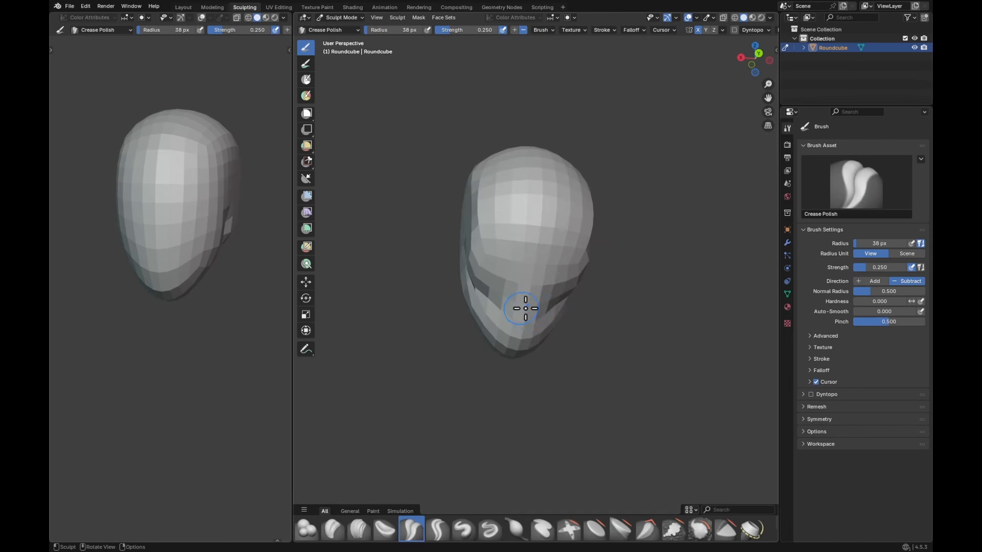
Step: Carve the crease across the back of the head beneath the skull with Crease Polish at a 50 px radius
mouse_move(526, 309)
left_mouse_down()
mouse_move(517, 305)
mouse_move(534, 307)
mouse_move(477, 282)
left_mouse_up()
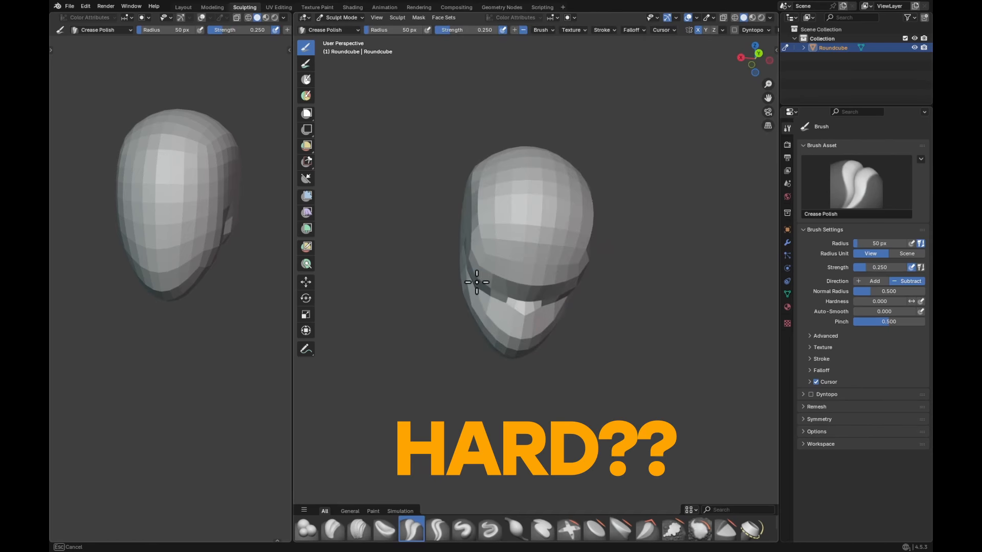
mouse_move(527, 298)
middle_mouse_down()
mouse_move(483, 268)
mouse_move(581, 320)
mouse_move(604, 278)
mouse_move(527, 302)
middle_mouse_up()
key("f")
left_click(524, 275)
Step: Reshape the chin and the front face profile with the Grab brush, using radii of 143 px and 211 px
scroll(559, 296, "up", 1)
key("g")
key("f")
left_click(531, 326)
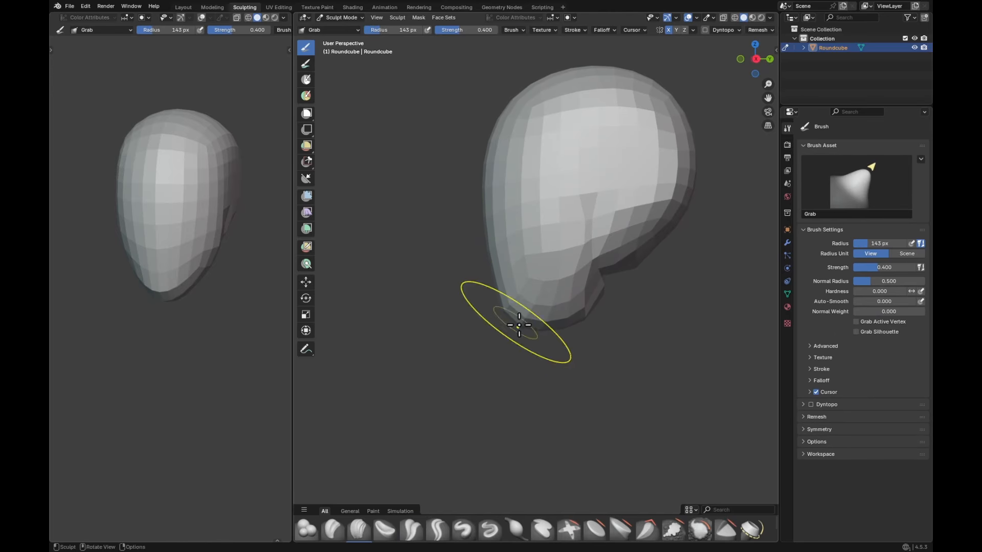
key("f")
left_click(493, 228)
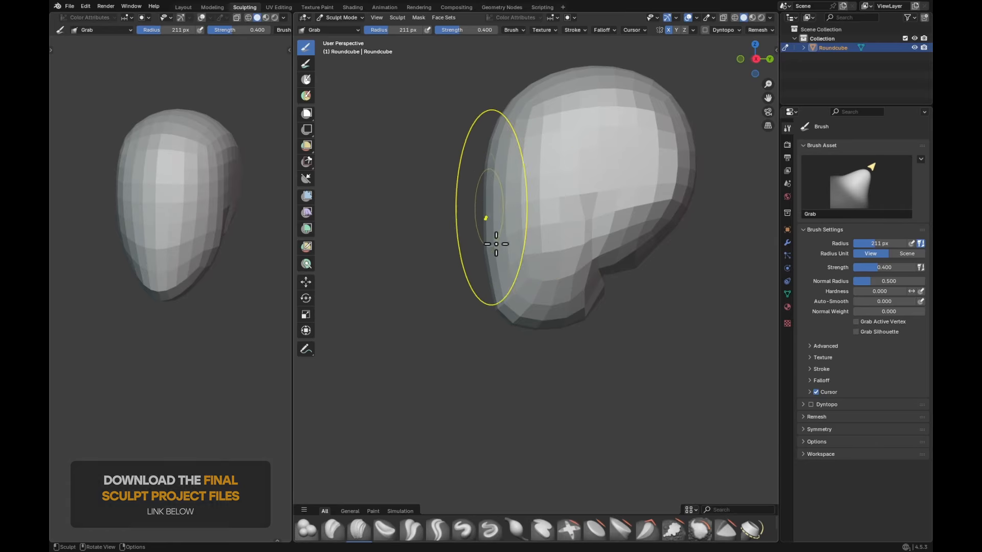
Step: Refine the chin tip, jaw underside and rear jaw corner with the Grab brush at radii of 89 px and 52 px
key("f")
left_click(478, 295)
left_click_drag(491, 284, 484, 283)
key("f")
left_click(510, 282)
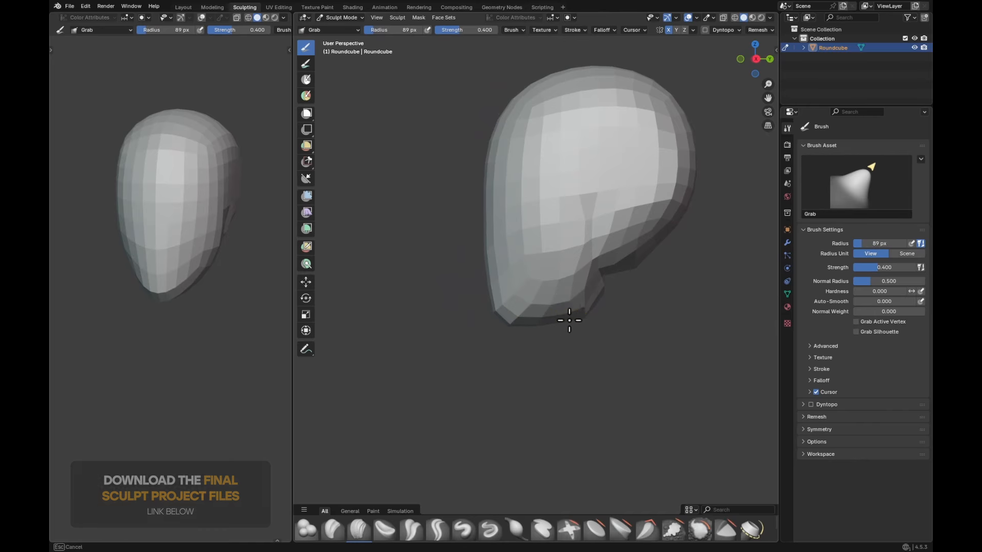
middle_click_drag(592, 310, 578, 307)
key("f")
left_click(566, 302)
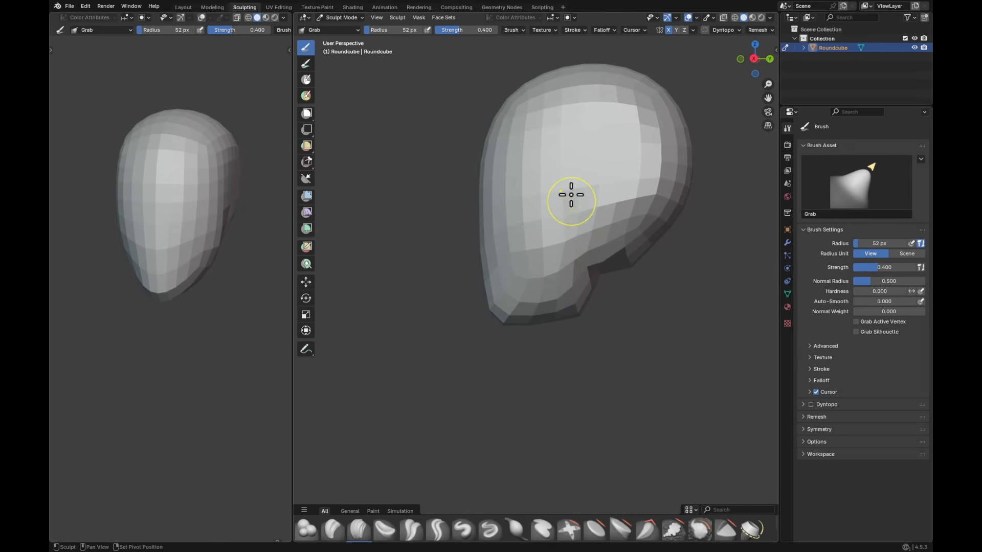
Step: Deepen the crease behind the jaw and up the side of the head with Crease Polish, using radii of 34 px and 73 px
key("shift+c")
middle_click_drag(593, 270, 586, 271)
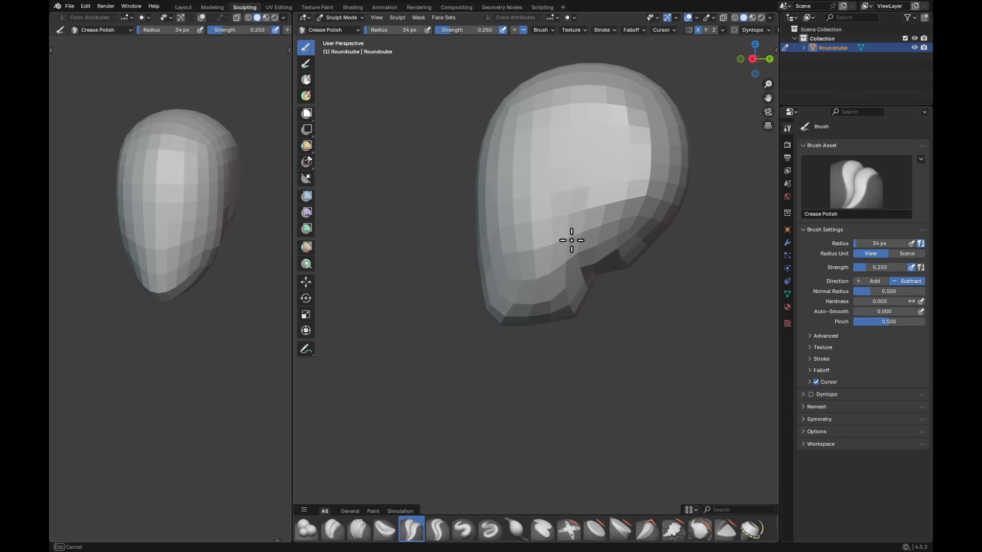
mouse_move(569, 225)
middle_mouse_down()
mouse_move(672, 238)
mouse_move(636, 231)
mouse_move(596, 247)
mouse_move(675, 248)
middle_mouse_up()
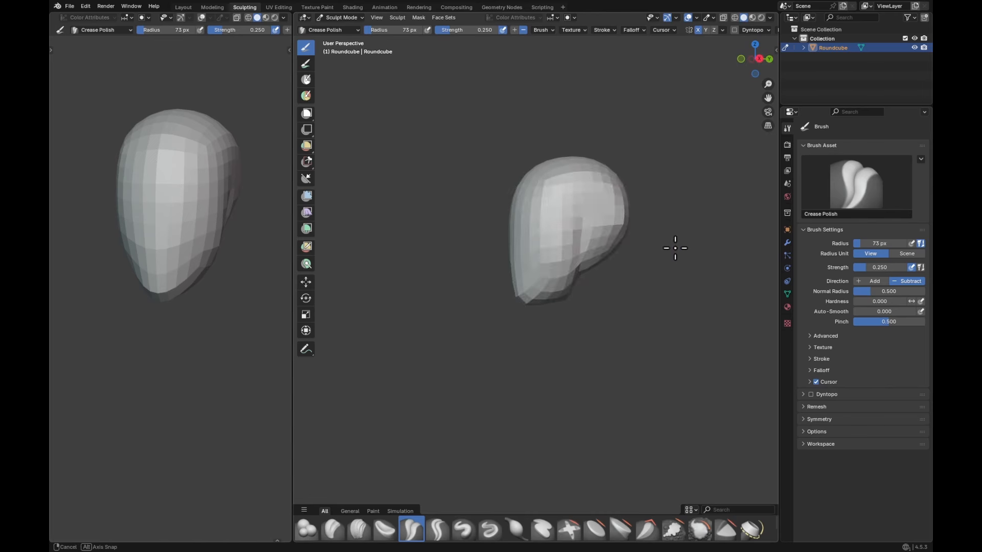
mouse_move(583, 256)
middle_mouse_down()
mouse_move(673, 281)
mouse_move(618, 258)
middle_mouse_up()
mouse_move(618, 258)
middle_mouse_down()
mouse_move(583, 254)
mouse_move(625, 249)
mouse_move(609, 253)
middle_mouse_up()
Step: Adjust the side of the jaw from a three-quarter view with the Grab brush at radii of 133 px and 140 px
key("g")
key("f")
left_click(619, 254)
mouse_move(614, 255)
middle_mouse_down("ctrl")
mouse_move(625, 238)
mouse_move(625, 247)
middle_mouse_up("ctrl")
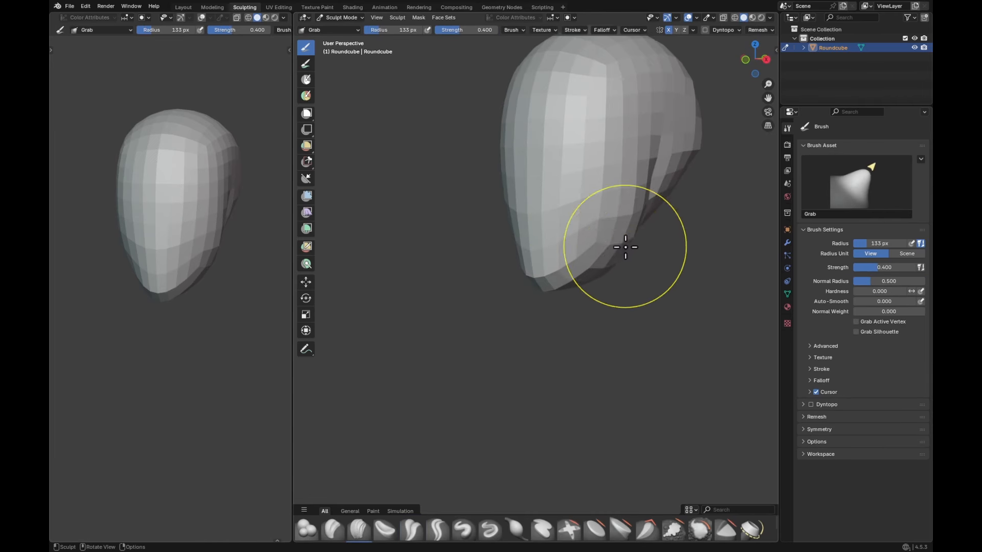
key("f")
left_click(624, 249)
left_click_drag(625, 250, 624, 252)
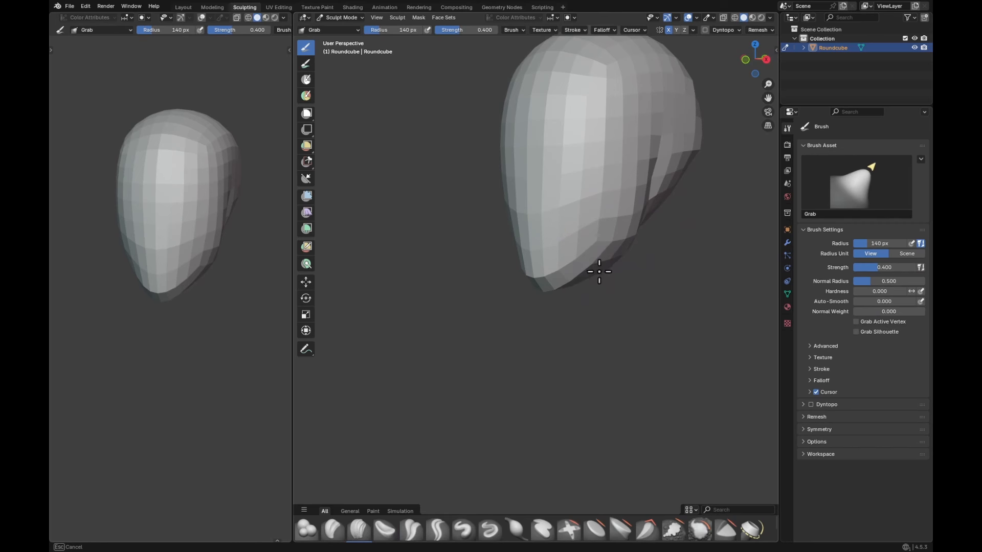
middle_click_drag(602, 250, 631, 238)
Step: Adjust the width of the head and cheeks from the front with the Grab brush at a 194 px radius
key("f")
left_click(623, 213)
middle_click_drag(644, 160, 653, 221, "shift")
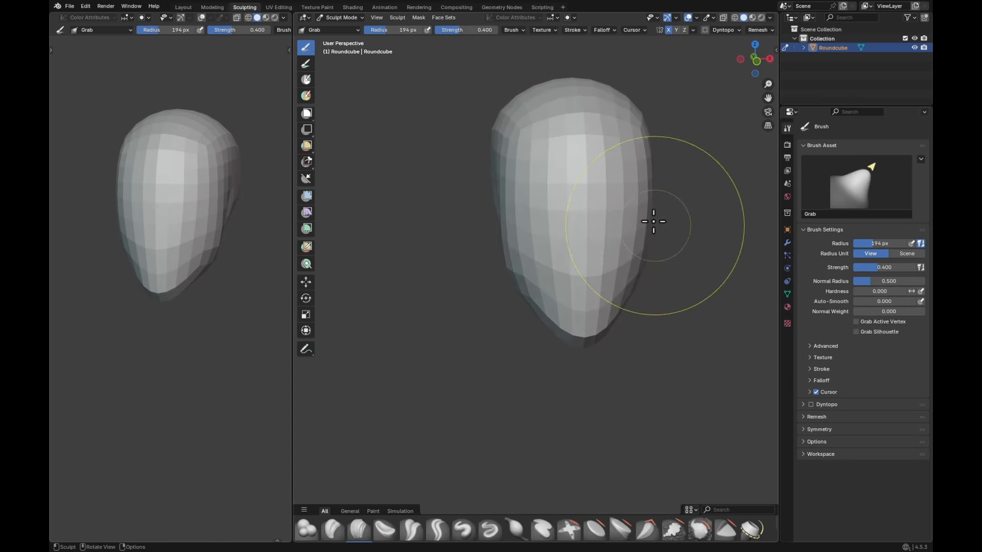
key("f")
left_click(649, 215)
left_click_drag(649, 215, 645, 214)
Step: Switch to Object Mode and add a second round cube for the neck
key("ctrl+Tab")
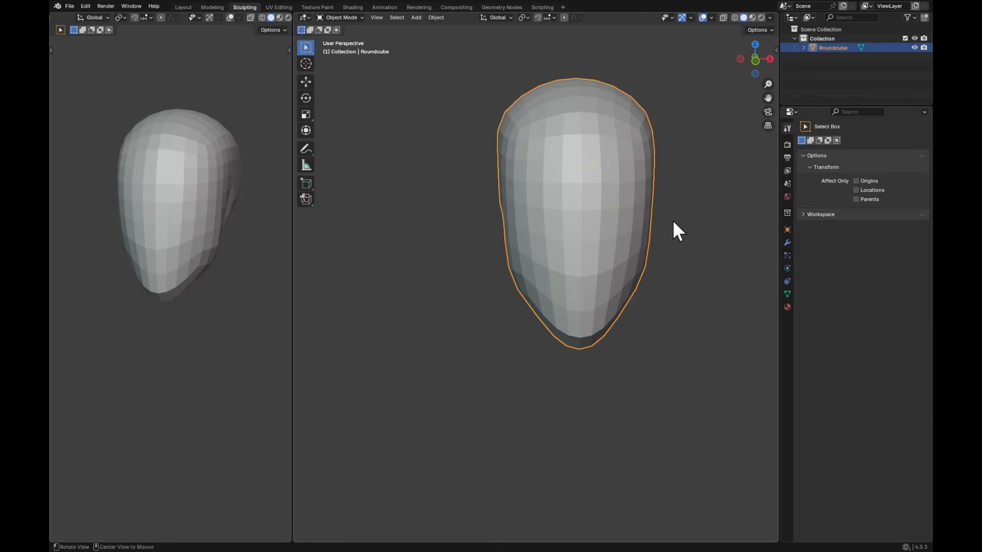
left_click(674, 220)
mouse_move(674, 220)
middle_mouse_down("shift")
mouse_move(658, 234)
mouse_move(636, 217)
mouse_move(627, 135)
middle_mouse_up("shift")
key("q")
left_click(635, 215)
Step: Scale the new round cube down in Edit Mode and move it below the back of the skull in the right-side view
key("KP_3")
key("Tab")
key("s")
left_click(637, 126)
key("g")
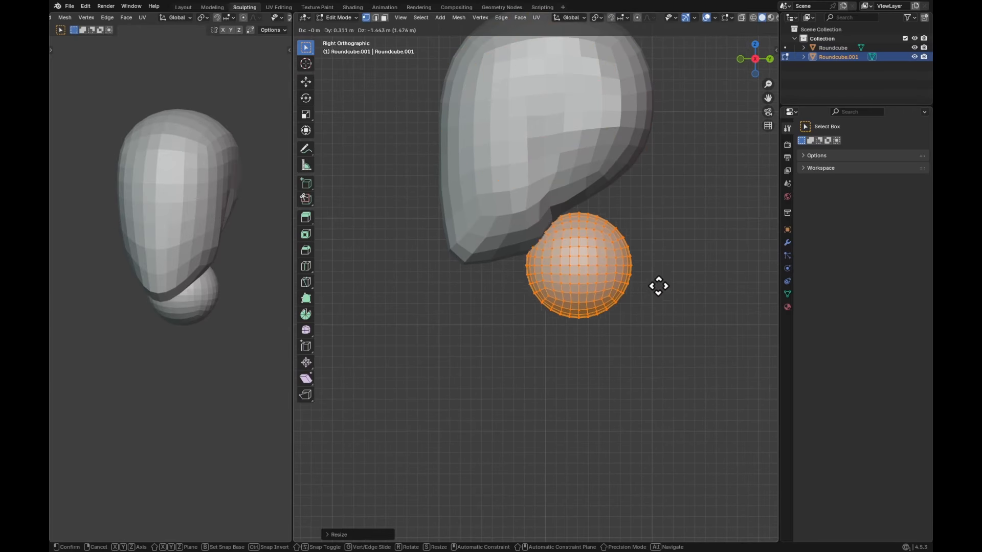
left_click(657, 261)
Step: Extrude the lower half of the small sphere downward into a long capsule and add four evenly spaced loop cuts across its middle
left_click_drag(555, 255, 727, 345)
key("g")
key("z")
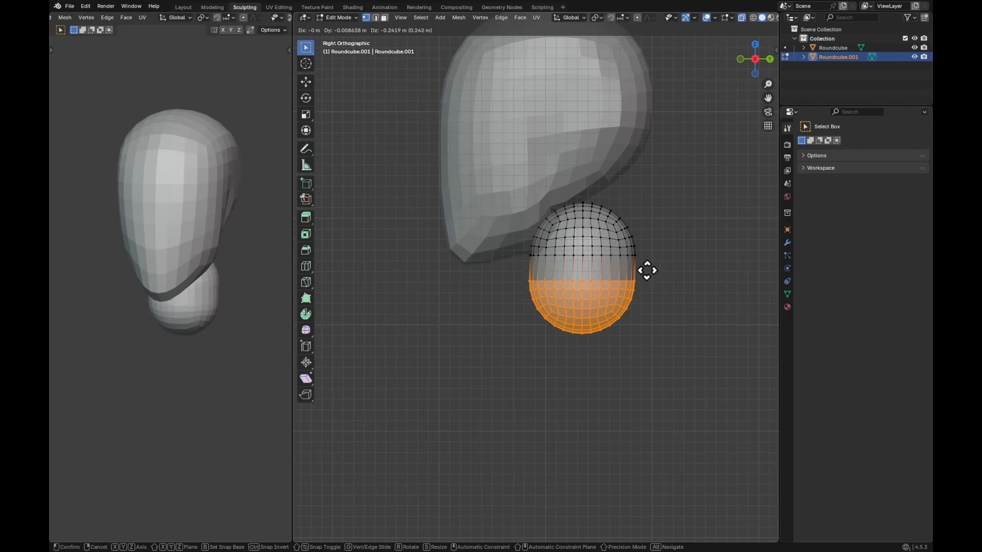
left_click(655, 366)
key("ctrl+r")
scroll(625, 330, "up", 3)
left_click(624, 324)
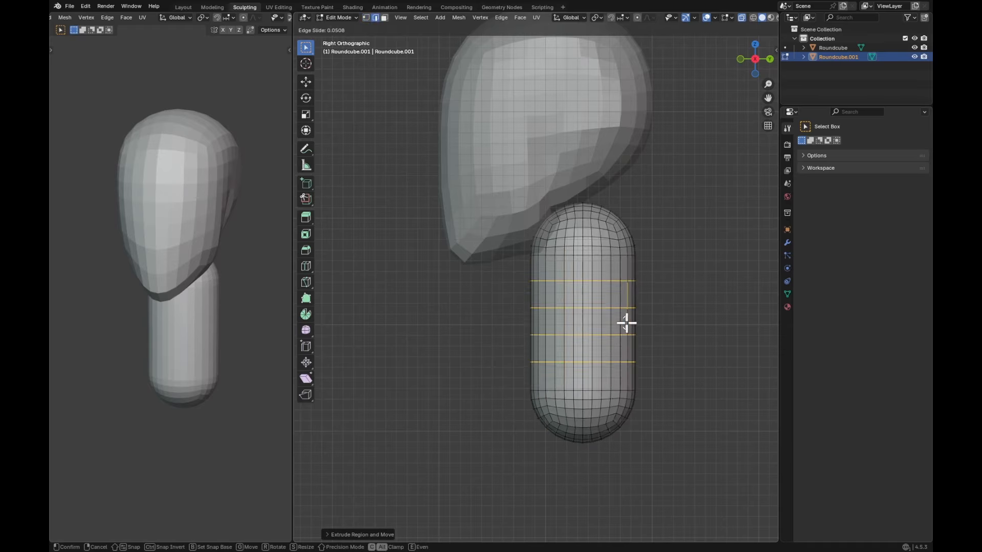
right_click(625, 322)
Step: Scale the whole capsule down, tilt it to a neck angle, and move it up into the underside of the skull
key("alt+z")
key("a")
key("s")
left_click(645, 239)
key("r")
left_click(643, 202)
key("g")
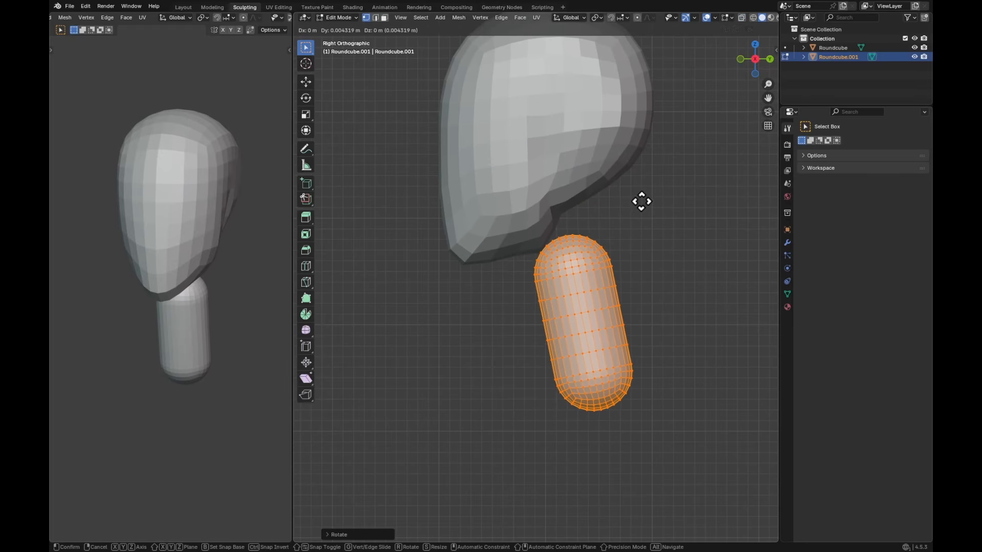
left_click(640, 150)
Step: Scale the neck up by about 1.1, stretch it along Z, and reposition it under the head
key("s")
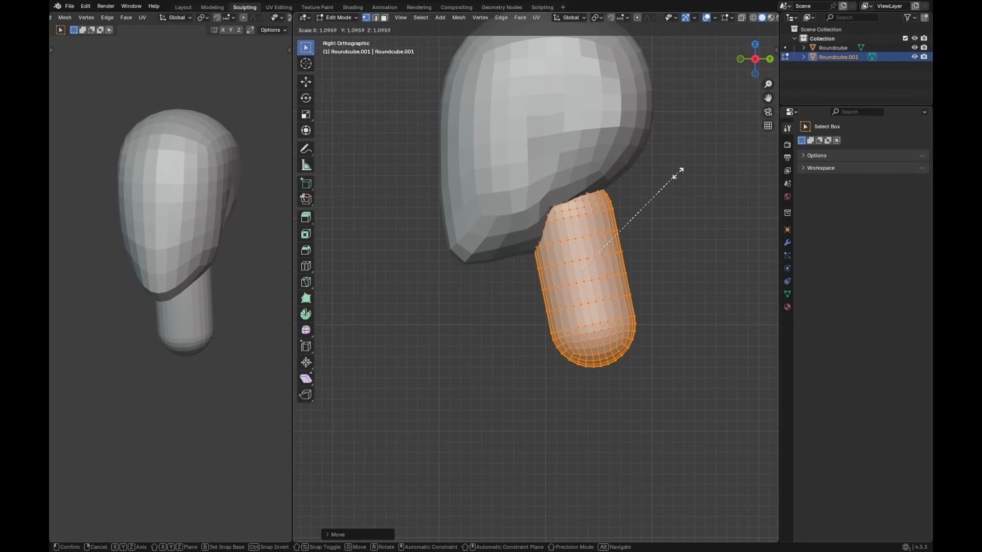
left_click(680, 172)
key("g")
left_click(666, 180)
key("s")
key("z")
left_click(587, 159)
key("g")
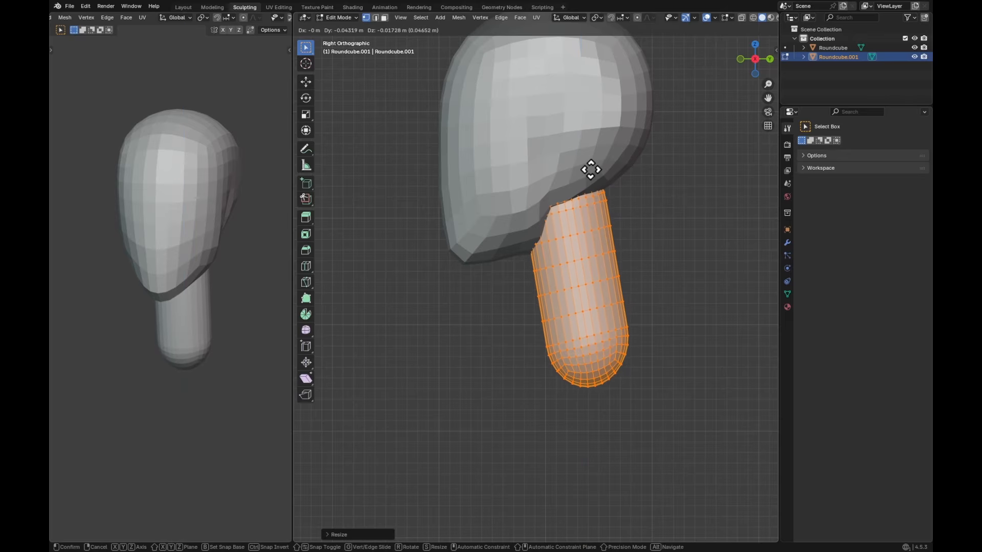
left_click(590, 169)
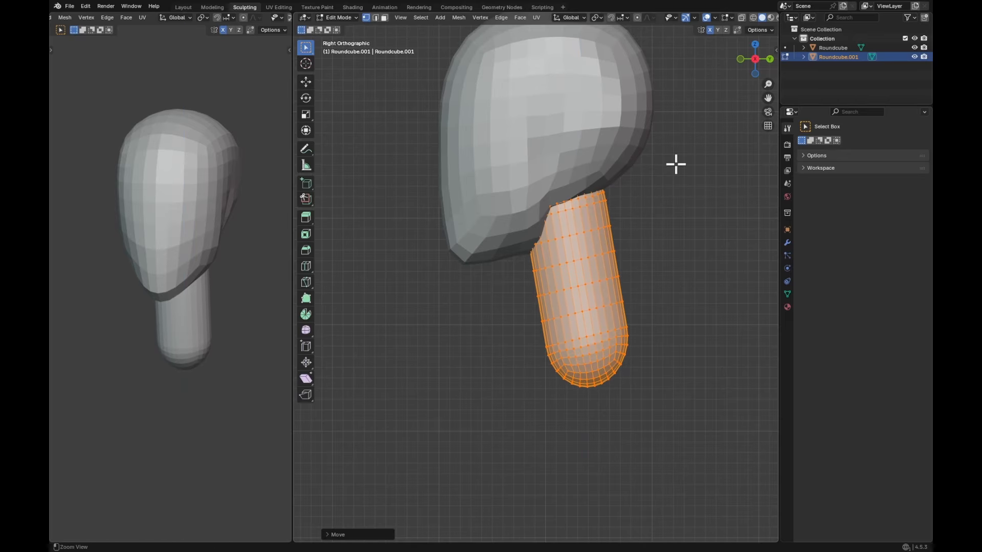
Step: Return to Sculpt Mode and start bending the lower part of the neck with a smaller Grab brush
scroll(631, 186, "down", 2)
key("Tab")
key("f")
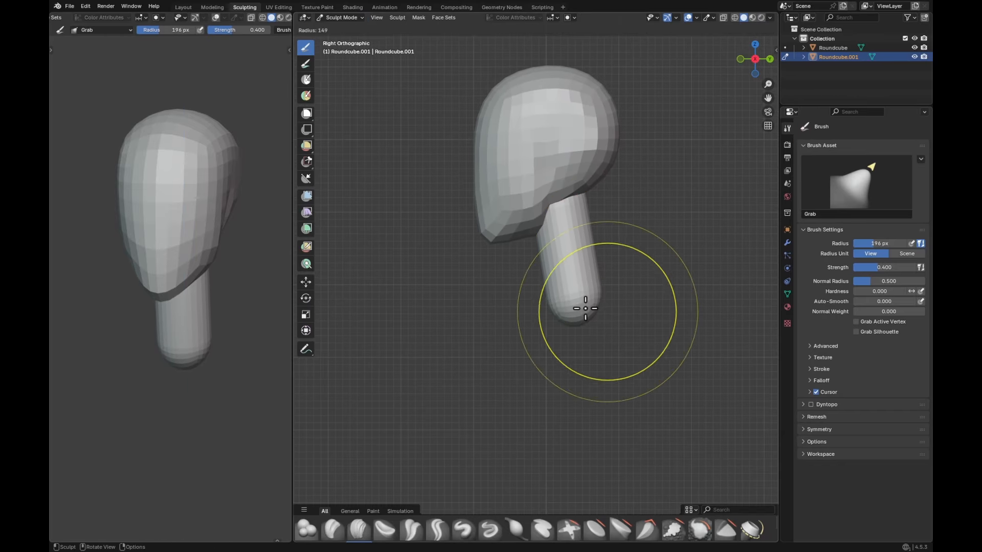
left_click(582, 307)
key("f")
left_click(559, 303)
Step: Flare the front and back of the neck's base with the Grab brush at radii of 113 px and 150 px
mouse_move(591, 303)
middle_mouse_down("shift")
mouse_move(589, 292)
mouse_move(572, 309)
middle_mouse_up("shift")
key("f")
left_click(590, 292)
key("f")
left_click(554, 310)
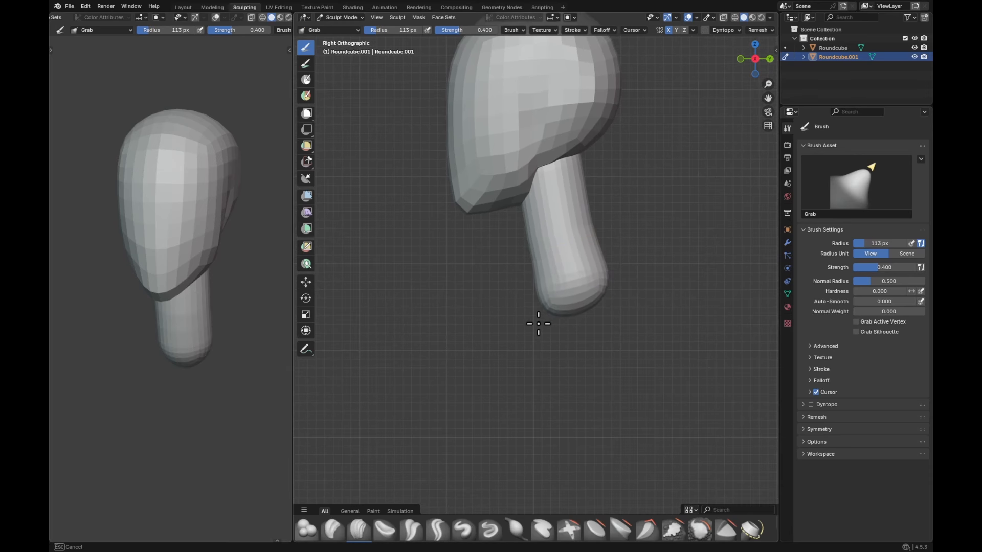
key("f")
left_click(585, 300)
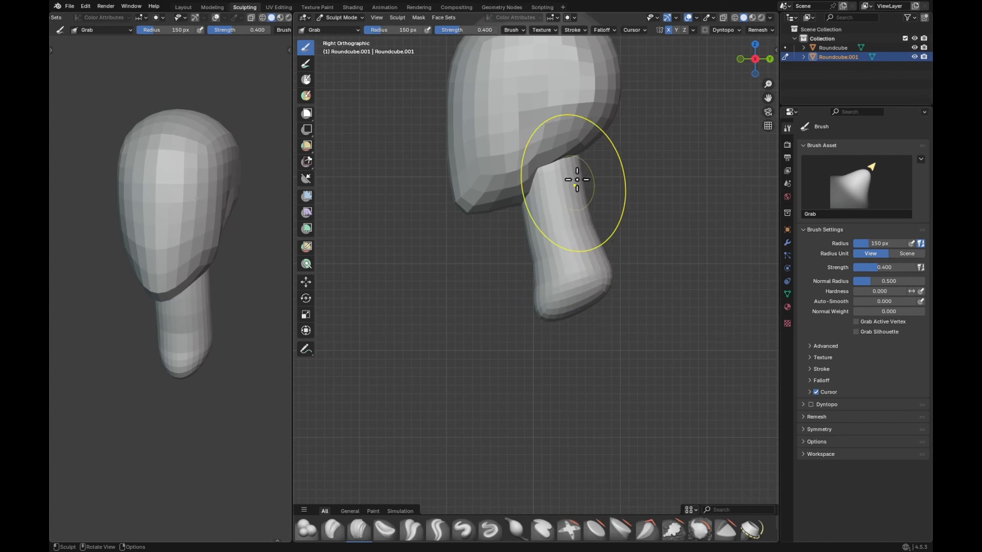
Step: Turn on X-ray and adjust the upper end of the neck inside the skull with the Grab brush
key("alt+z")
key("f")
left_click(554, 155)
left_click_drag(573, 134, 572, 136)
Step: Widen both sides of the neck's base from below with the Grab brush at radii of 153 px and 98 px
middle_click_drag(579, 154, 504, 241)
key("f")
left_click(507, 225)
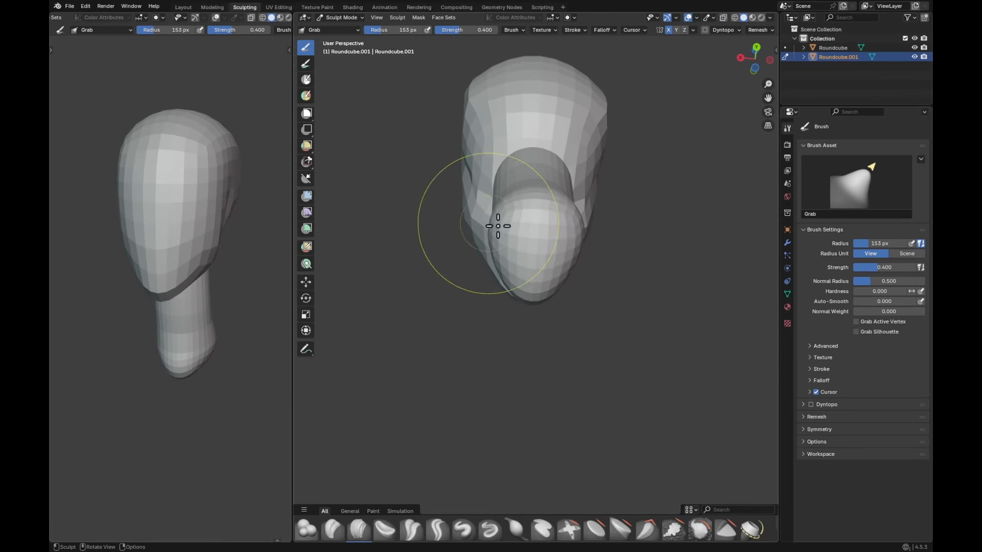
key("f")
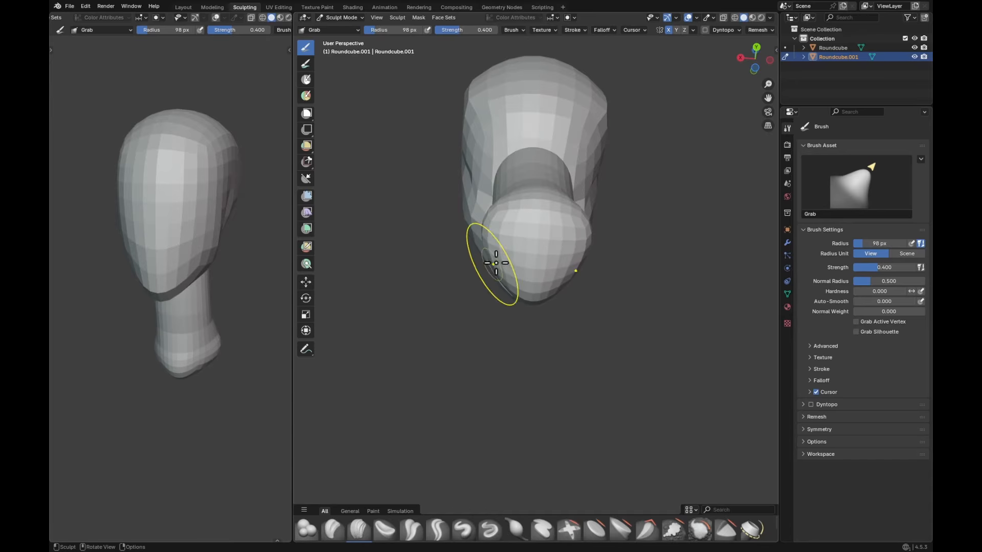
left_click(495, 207)
Step: Adjust the front of the neck beneath the jaw with the Grab brush at a 132 px radius
mouse_move(495, 207)
middle_mouse_down()
mouse_move(541, 287)
mouse_move(618, 281)
middle_mouse_up()
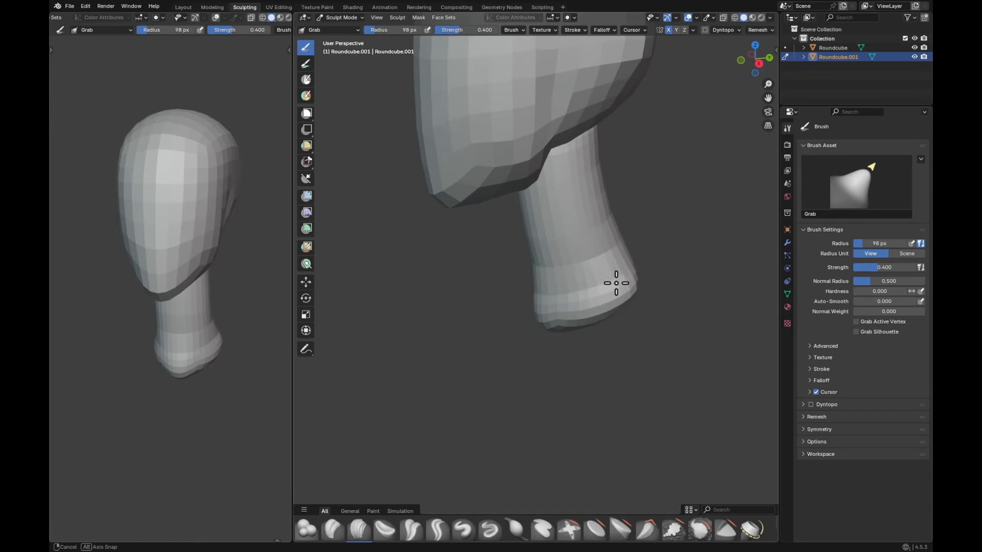
middle_click_drag(633, 214, 526, 219)
key("f")
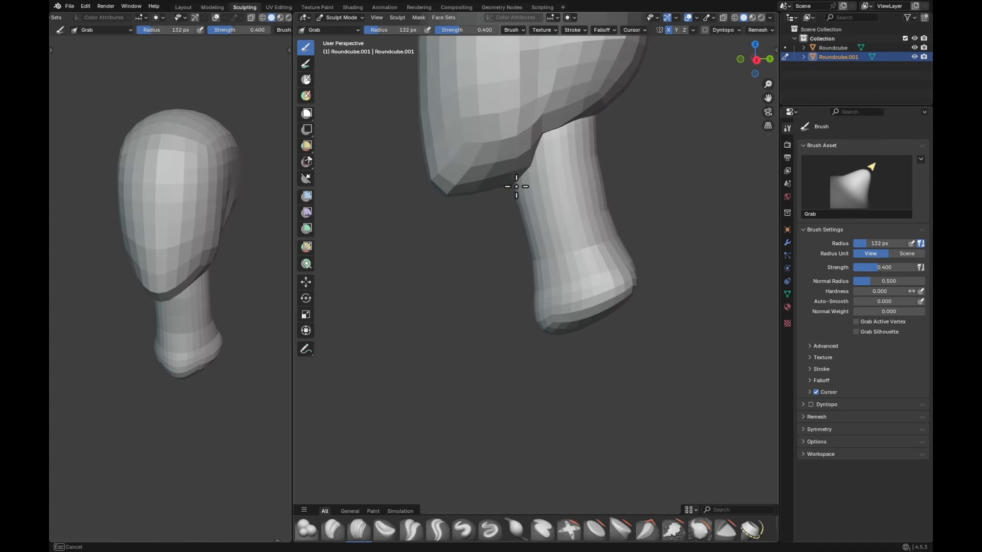
left_click(517, 186)
Step: Switch sculpting to the head and adjust the jaw's underside near the neck with the Grab brush at a 131 px radius
key("alt+q")
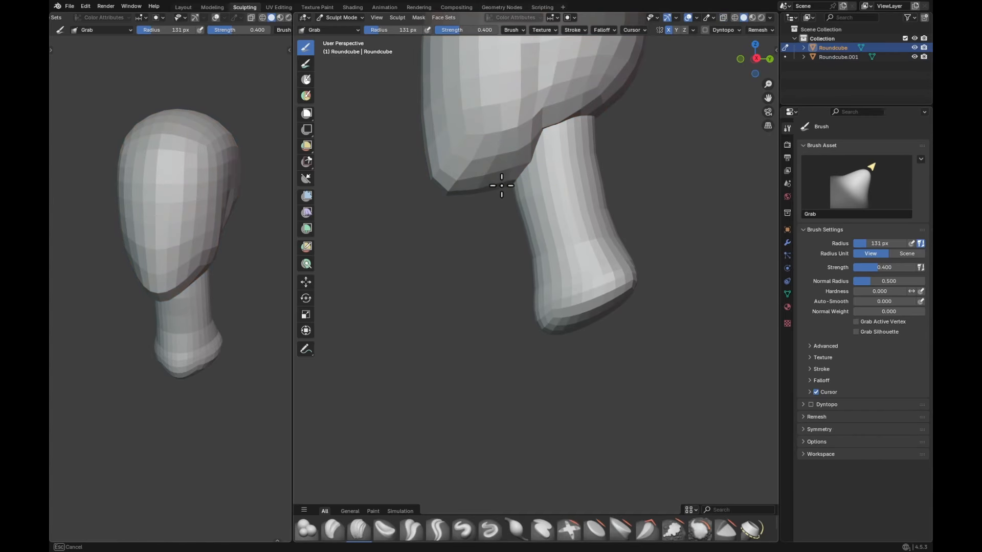
left_click(485, 189)
middle_click_drag(498, 182, 550, 246, "ctrl")
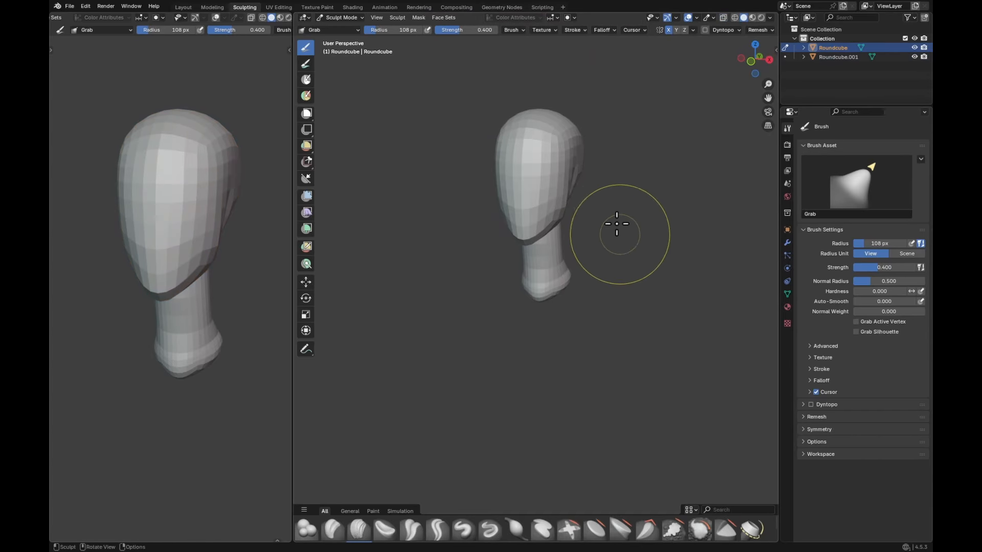
Step: Refine the side of the jaw in the front three-quarter view with the Grab brush, starting at a 153 px radius
scroll(617, 224, "up", 4)
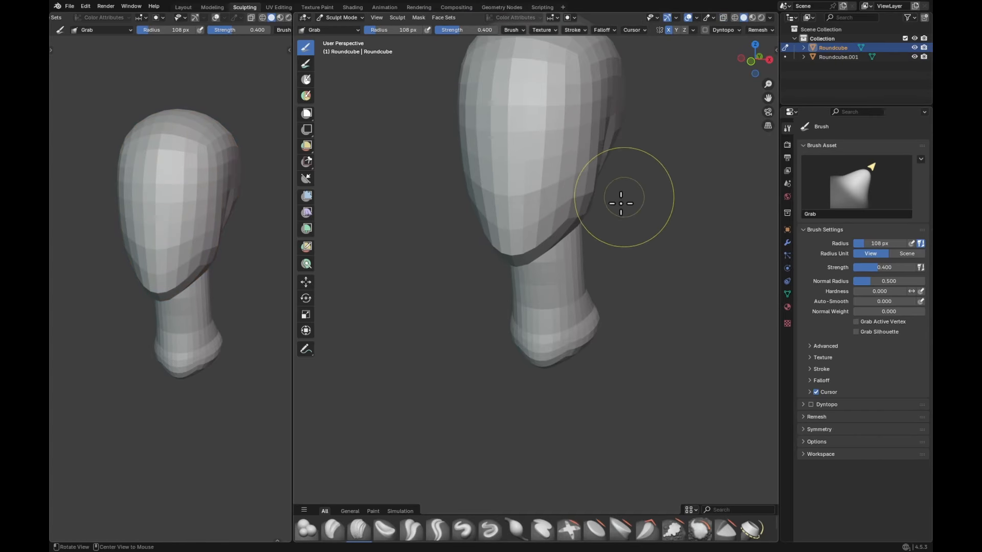
key("f")
left_click(589, 197)
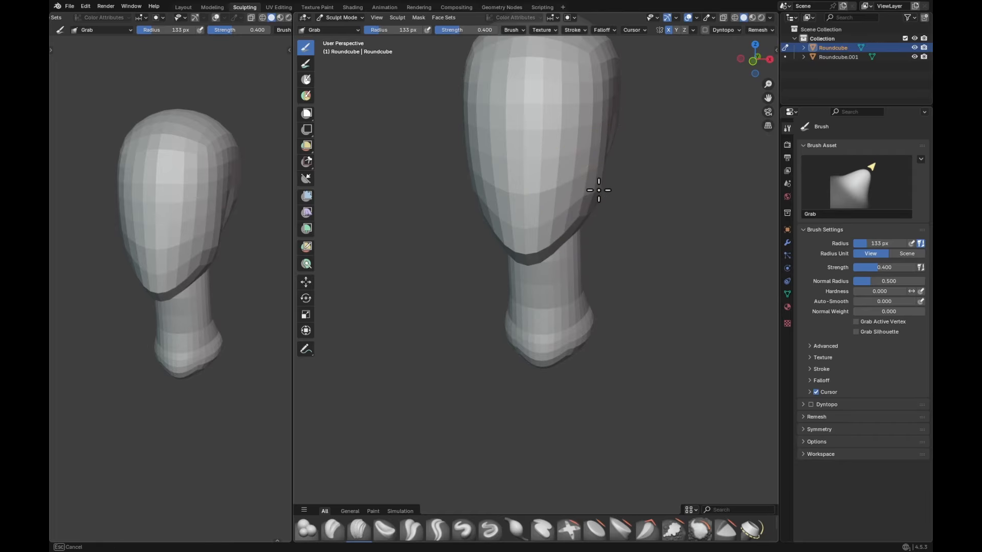
middle_click_drag(648, 153, 597, 237, "ctrl")
middle_click_drag(571, 274, 555, 204)
Step: Switch sculpting to the neck and adjust its lower side with the Grab brush, reducing the radius from 114 px to 89 px
key("alt+q")
key("alt+z")
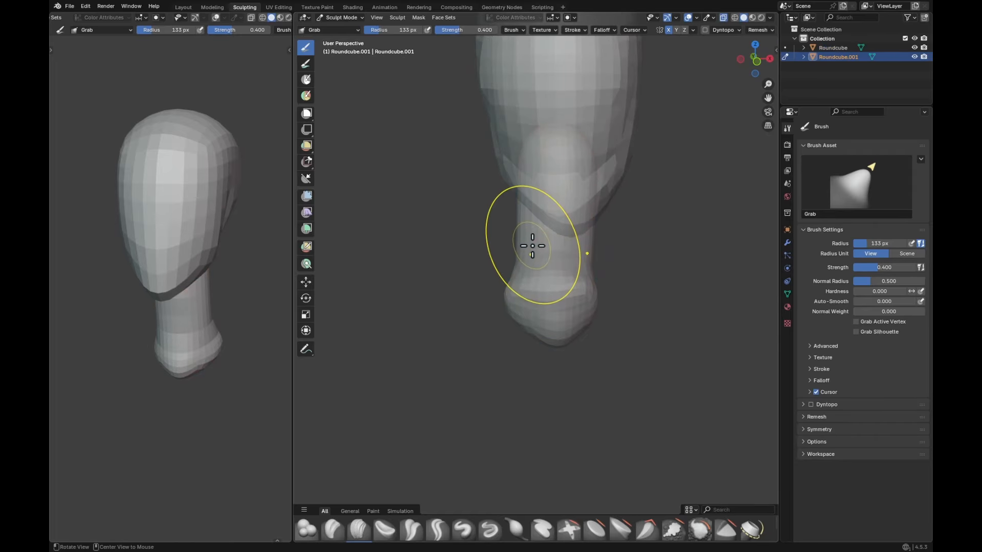
key("alt+z")
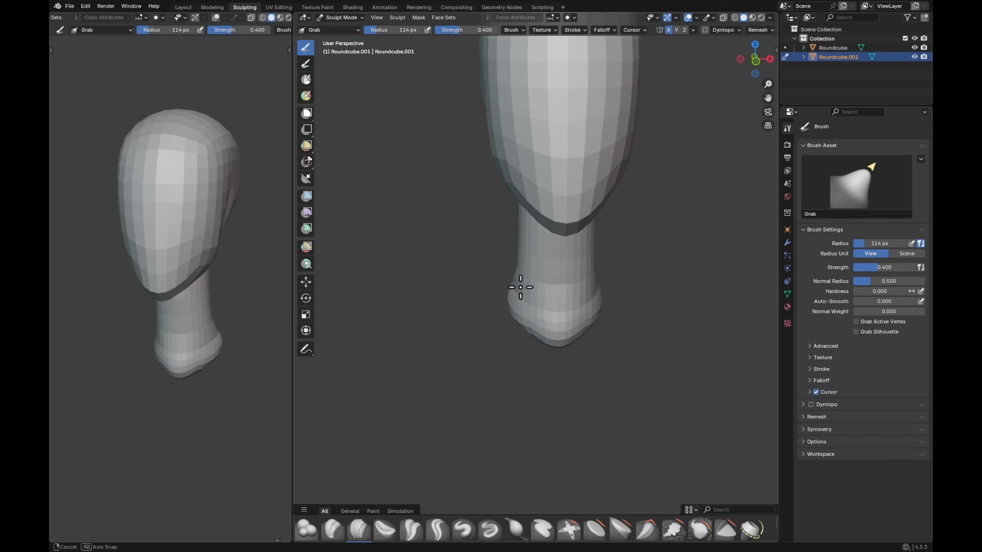
middle_click_drag(520, 288, 528, 288)
key("f")
left_click(508, 316)
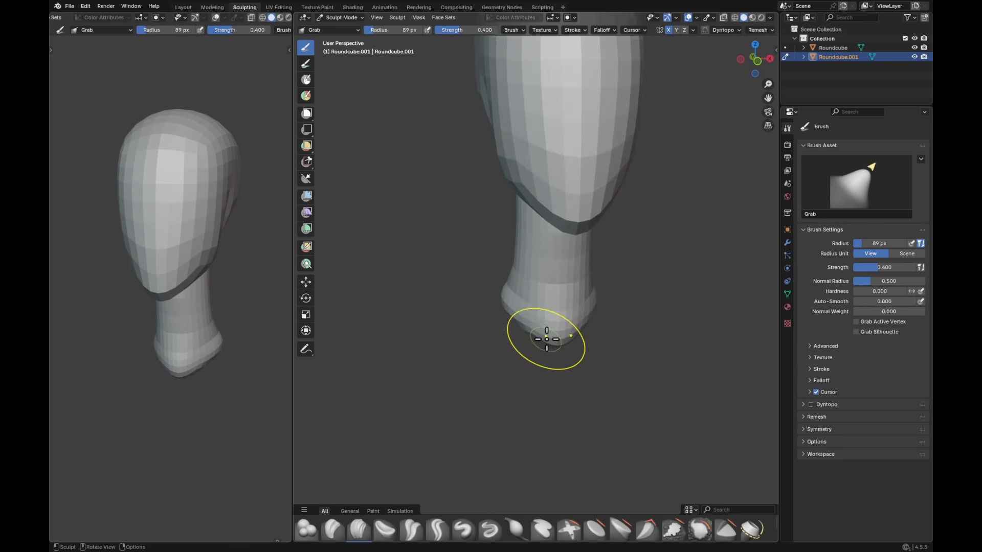
Step: Trim the bottom of the neck flat along a slanted line with Line Project in the right orthographic view
key("KP_3")
key("q")
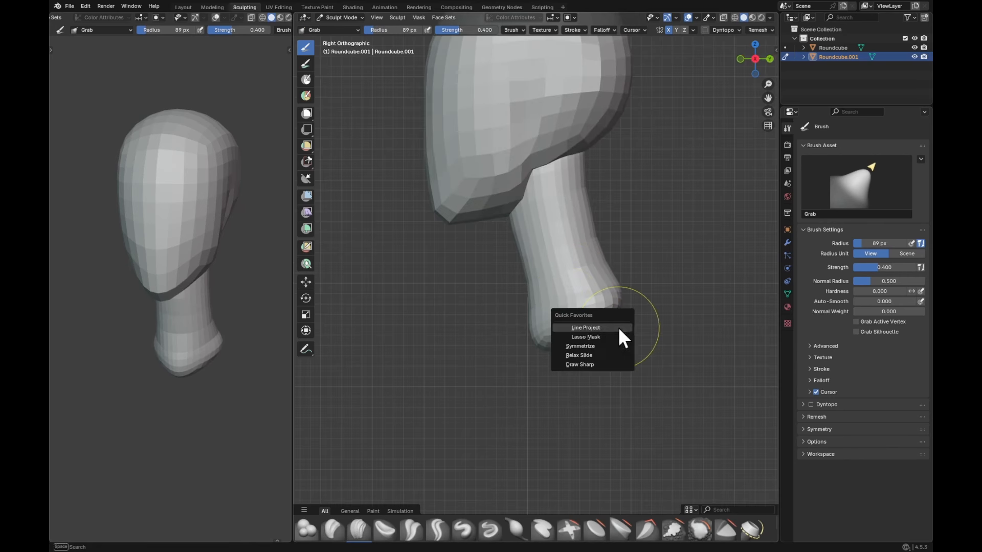
left_click(617, 328)
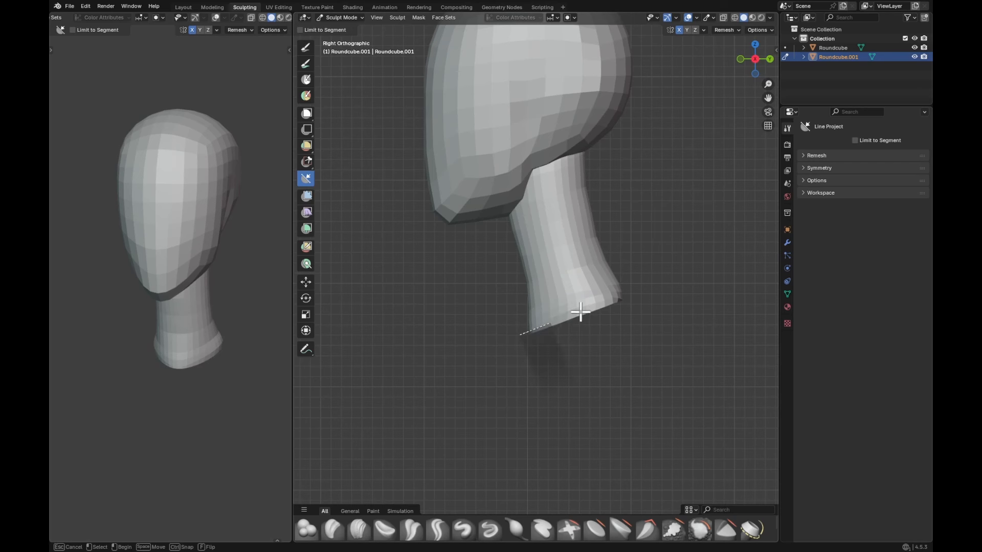
mouse_move(642, 297)
middle_mouse_down()
mouse_move(609, 333)
mouse_move(651, 261)
mouse_move(557, 278)
mouse_move(600, 265)
mouse_move(620, 236)
mouse_move(533, 287)
mouse_move(640, 316)
middle_mouse_up()
Step: Even out the mesh around the trimmed neck base with the Relax Slide brush at a 171 px radius
key("g")
scroll(639, 316, "up", 1)
key("r")
mouse_move(633, 303)
left_mouse_down()
mouse_move(614, 327)
mouse_move(576, 335)
left_mouse_up()
key("f")
left_click(554, 335)
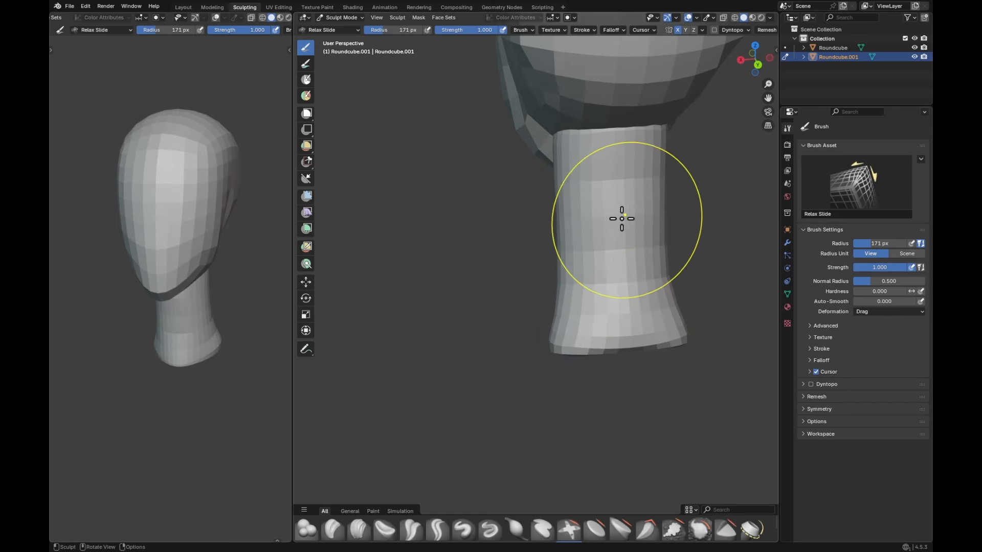
Step: Adjust the back of the neck below the skull with the Grab brush, using X-ray for its hidden upper end
key("g")
left_click_drag(618, 224, 598, 239)
mouse_move(597, 238)
middle_mouse_down()
mouse_move(678, 206)
mouse_move(609, 176)
middle_mouse_up()
key("alt+z")
key("alt+z")
middle_click_drag(598, 174, 618, 217, "shift")
key("alt+z")
Step: Reshape the top of the neck inside the head with the Grab brush at radii of 148 px and 135 px
key("f")
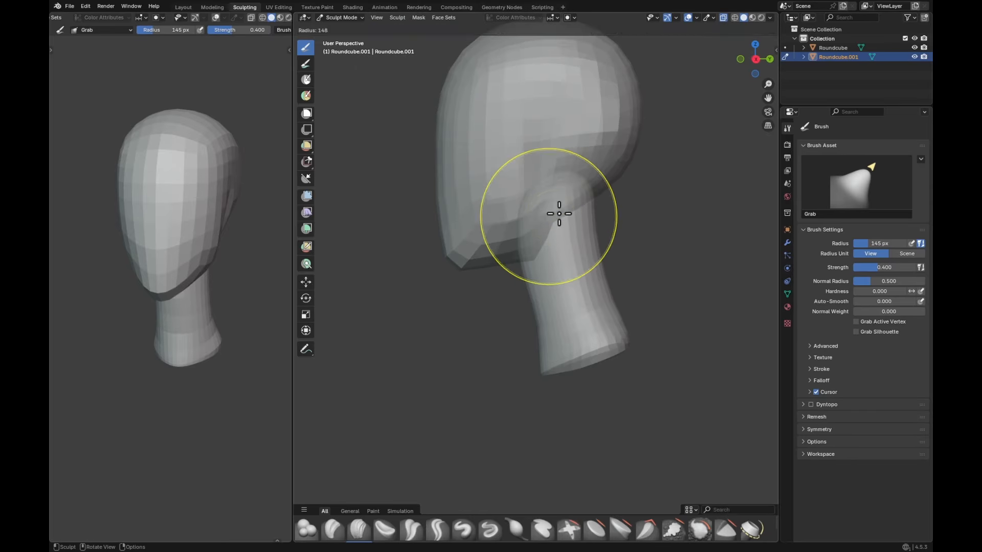
left_click(581, 215)
left_click_drag(546, 216, 533, 206)
key("f")
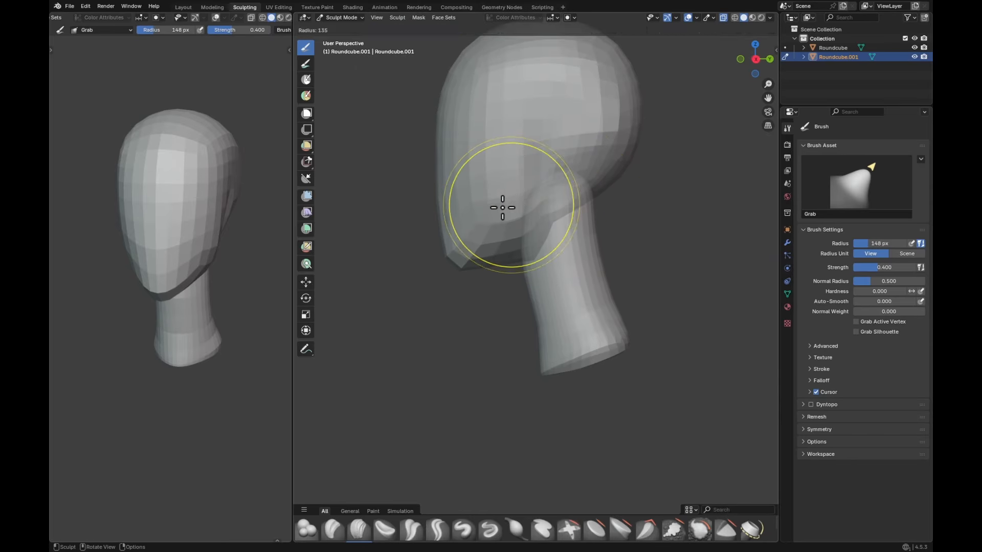
left_click(502, 208)
key("alt+z")
mouse_move(585, 213)
middle_mouse_down("ctrl")
mouse_move(587, 200)
mouse_move(578, 239)
middle_mouse_up("ctrl")
Step: Lengthen and reposition the neck's lower end in side view with the Grab brush, enlarging the radius from 267 px to 299 px
key("f")
left_click(617, 312)
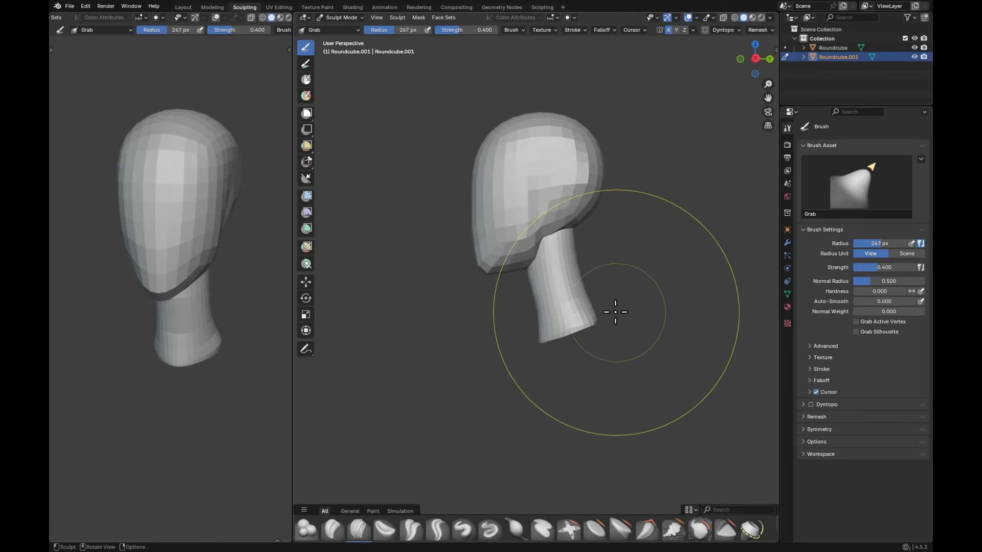
key("f")
left_click(644, 312)
key("f")
left_click(588, 323)
left_click_drag(580, 330, 582, 342)
key("f")
left_click(582, 324)
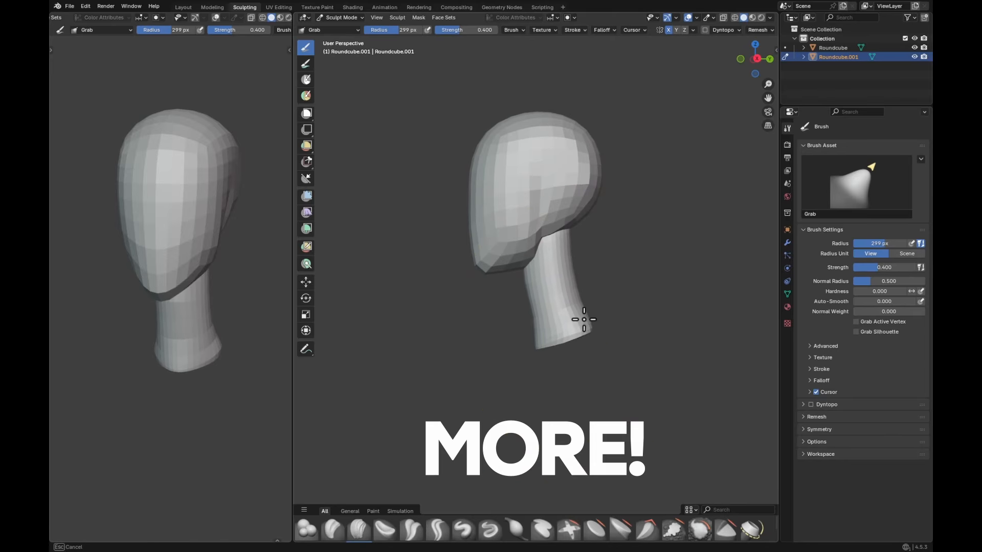
Step: Switch sculpting to the head and work the jaw's rear corner near the neck, choosing Crease Polish at a 69 px radius
key("ctrl+Tab")
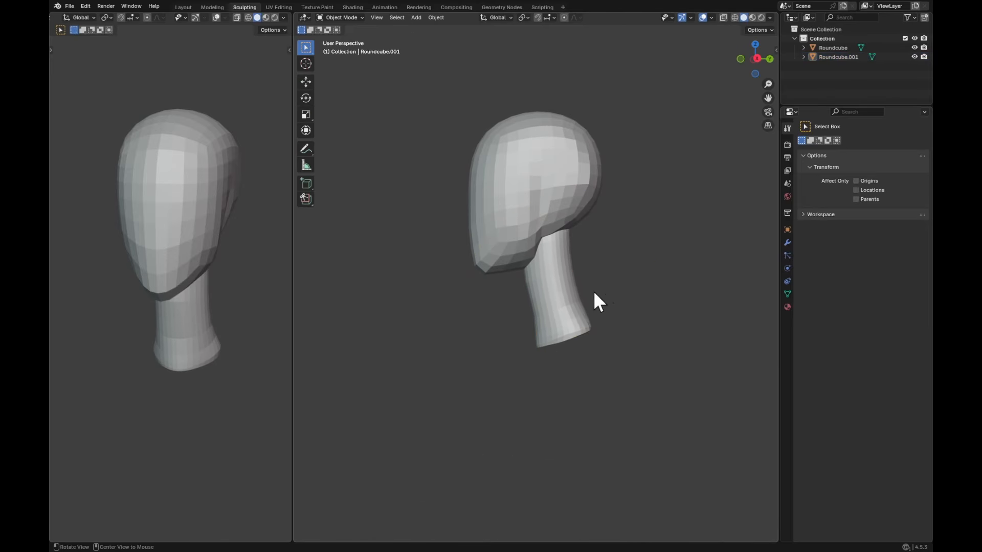
mouse_move(594, 290)
left_mouse_down("alt")
mouse_move(597, 281)
mouse_move(582, 287)
mouse_move(585, 279)
left_mouse_up("alt")
left_click(565, 205)
key("ctrl+Tab")
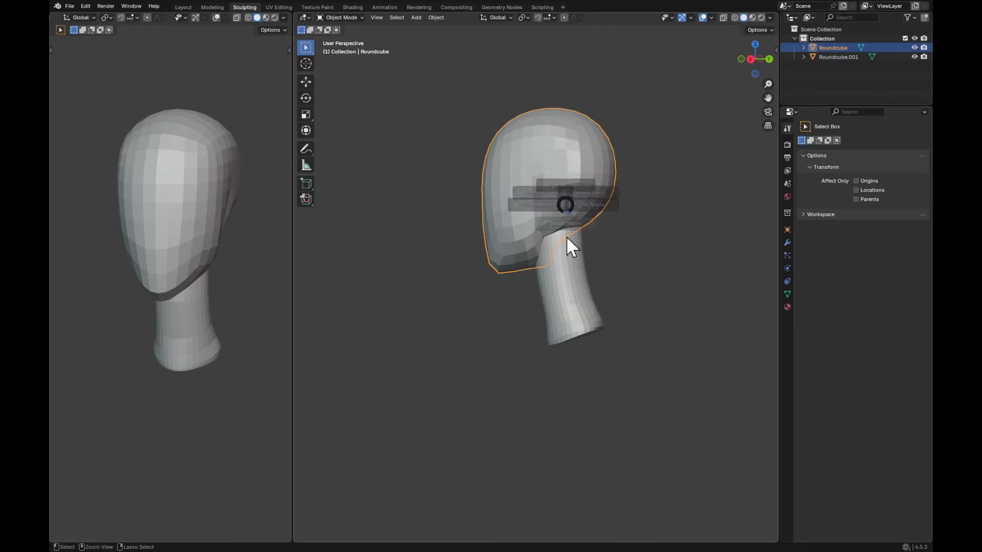
left_click(566, 235)
scroll(597, 267, "up", 3)
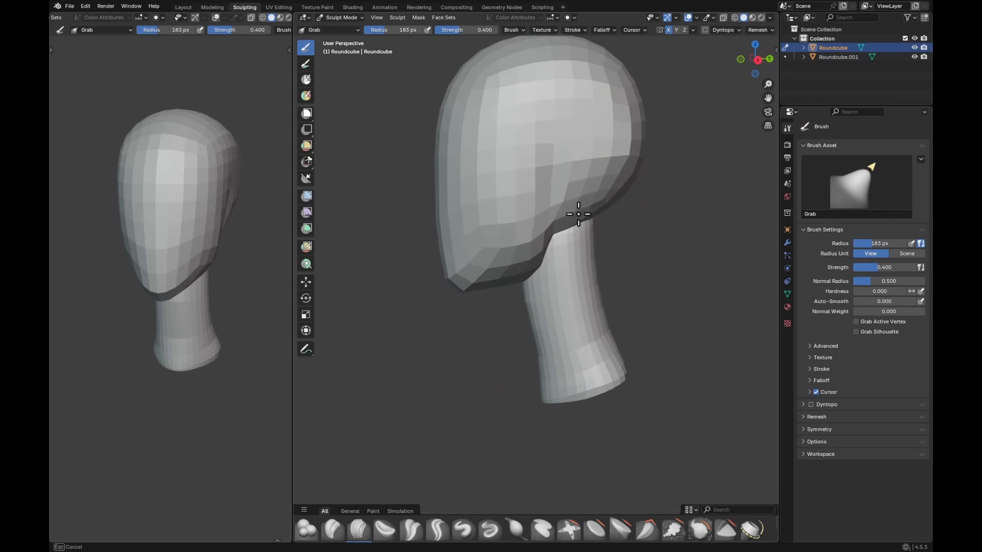
scroll(579, 228, "up", 2)
key("shift+c")
scroll(551, 195, "up", 1)
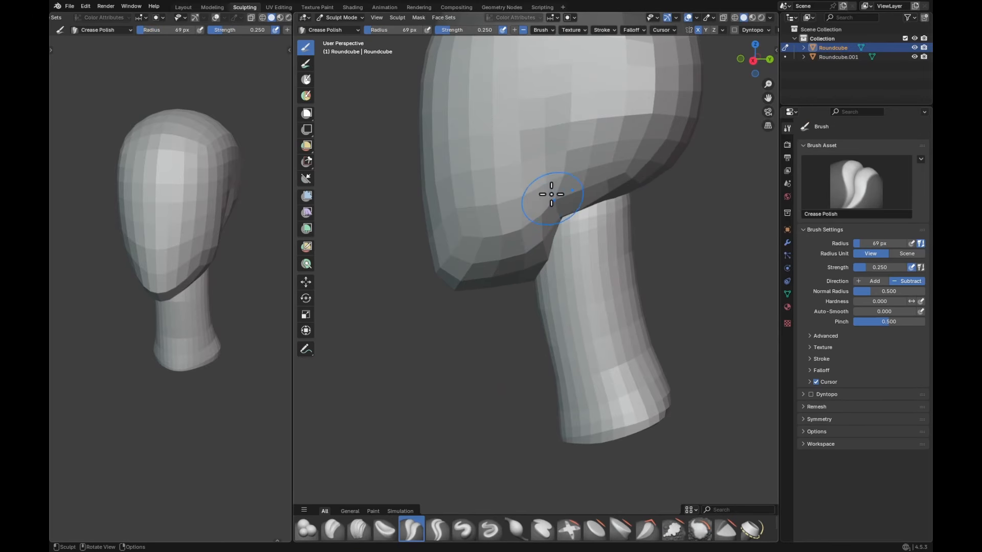
key("c")
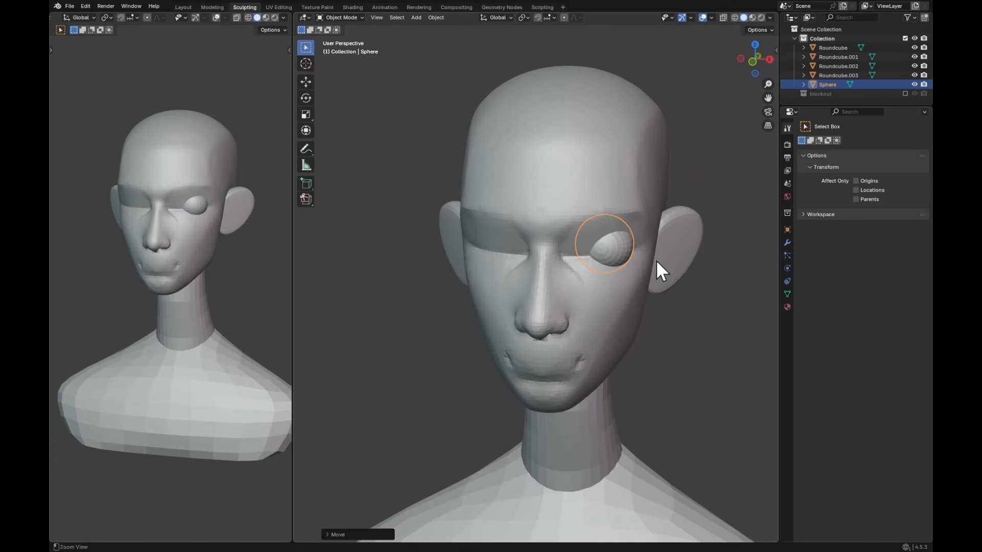
Step: Move the eyeball sphere along X and then along Z to fit it into the eye socket
scroll(688, 226, "up", 2)
key("g")
key("x")
left_click(675, 231)
key("g")
key("z")
left_click(675, 237)
middle_click_drag(677, 237, 665, 251)
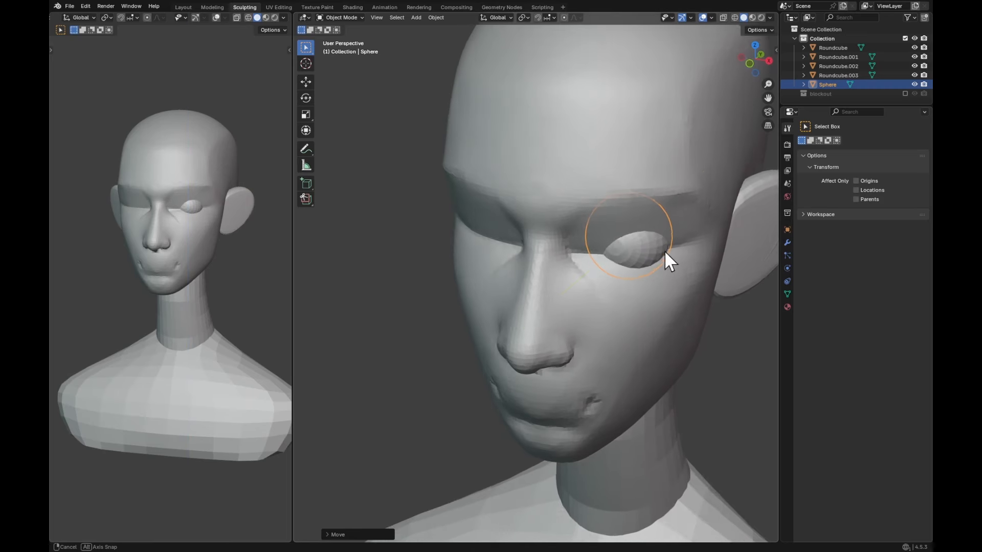
Step: Move the eyeball forward along Y and rotate it about 10° around Z
key("g")
key("y")
left_click(667, 248)
key("r")
key("z")
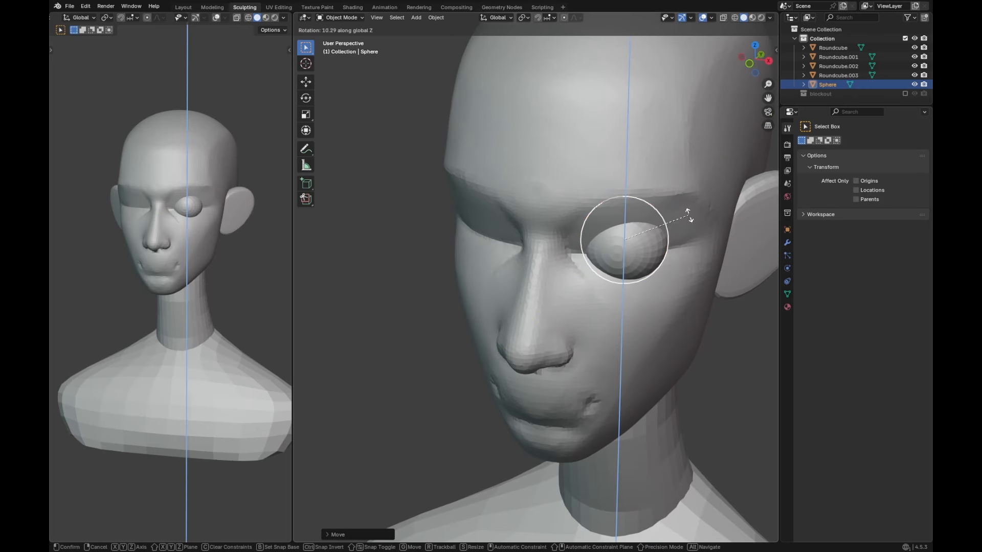
left_click(689, 214)
middle_click_drag(689, 215, 675, 225)
Step: Fine-tune the eyeball's depth in the socket with two small moves along Y
key("g")
key("y")
left_click(683, 226)
key("g")
key("x")
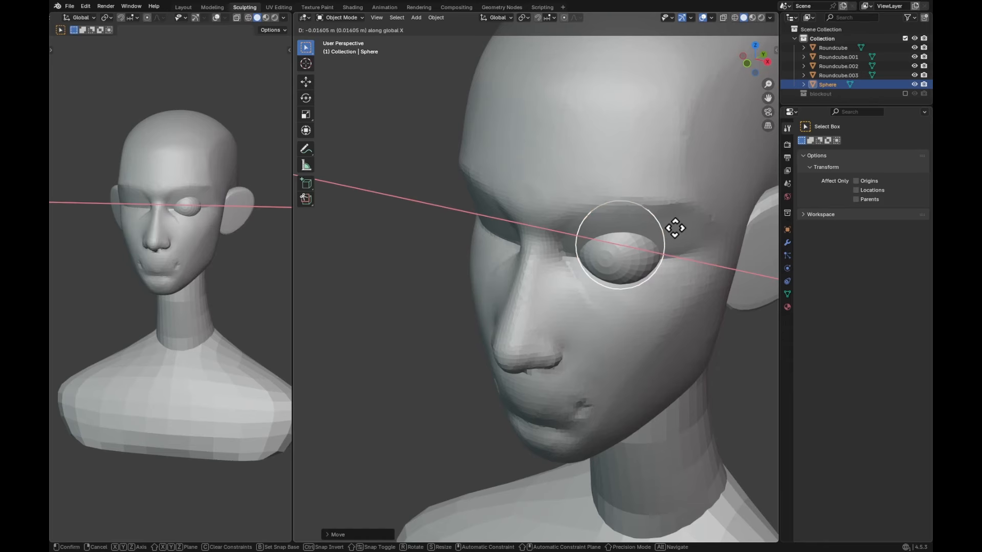
key("y")
left_click(680, 228)
Step: Add a Mirror modifier on the X axis to the eyeball, using the head object Roundcube as the mirror object
scroll(674, 244, "down", 2)
key("q")
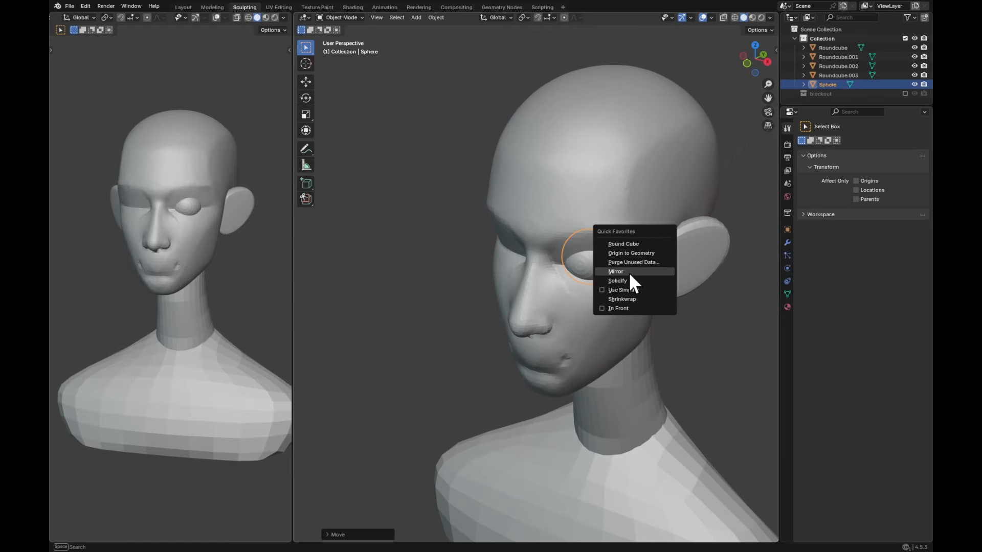
left_click(630, 271)
left_click(788, 243)
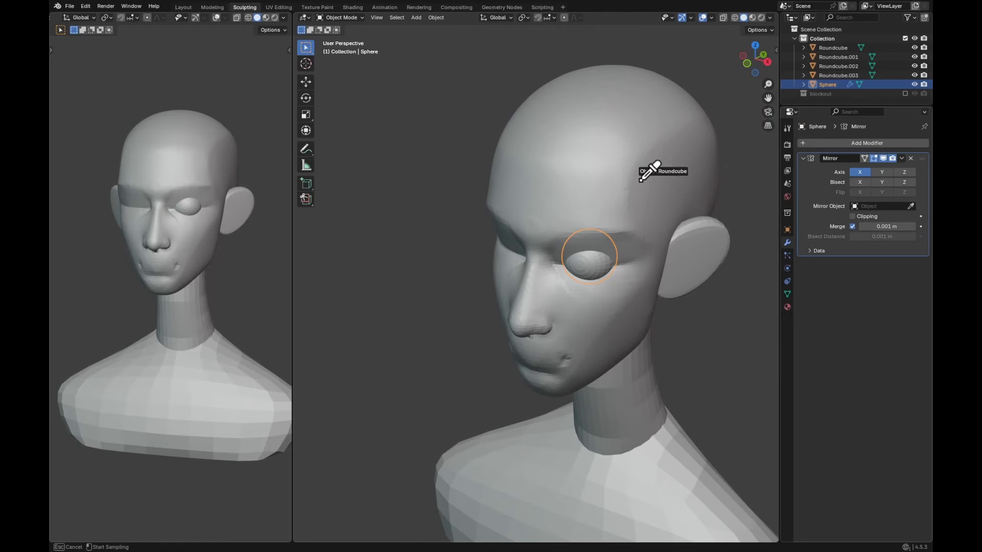
left_click(788, 128)
Step: Scale up the mirrored eyeballs slightly and move them along Y into the sockets
scroll(679, 210, "up", 3)
key("s")
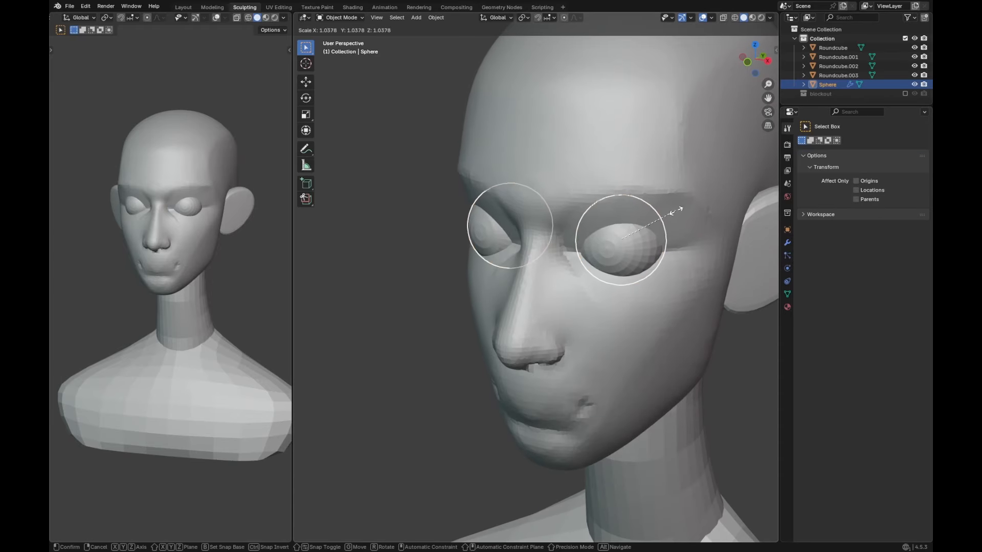
left_click(677, 204)
key("g")
key("y")
left_click(667, 230)
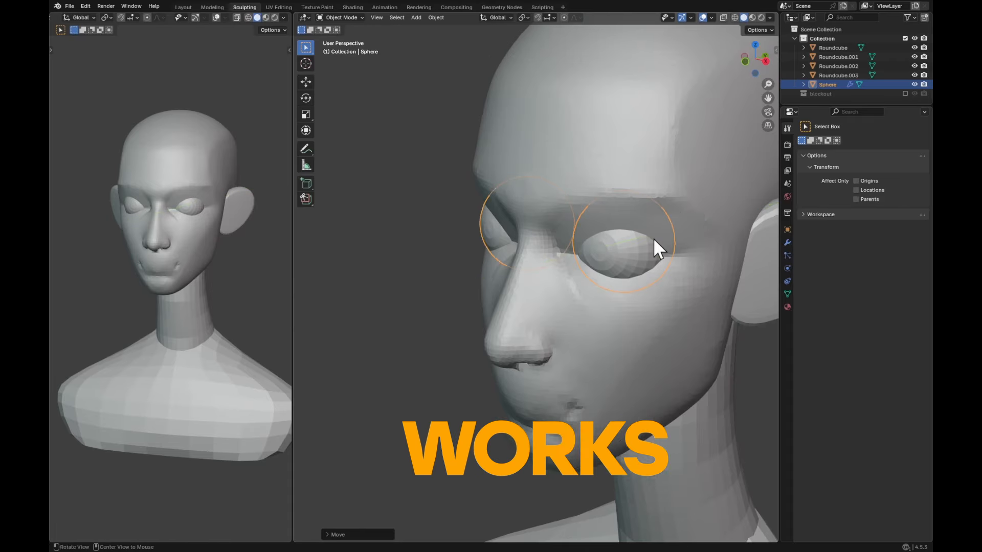
Step: Refine the eyeballs' spacing along X and their depth along Y
key("g")
key("x")
mouse_move(658, 247)
middle_mouse_down()
mouse_move(680, 241)
mouse_move(661, 245)
middle_mouse_up()
left_click(666, 246)
key("g")
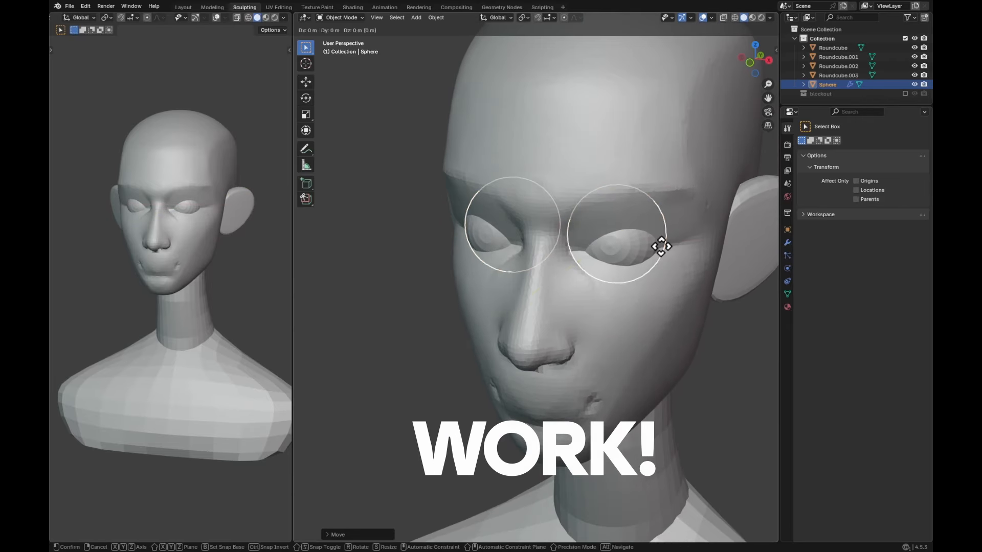
key("y")
left_click(655, 251)
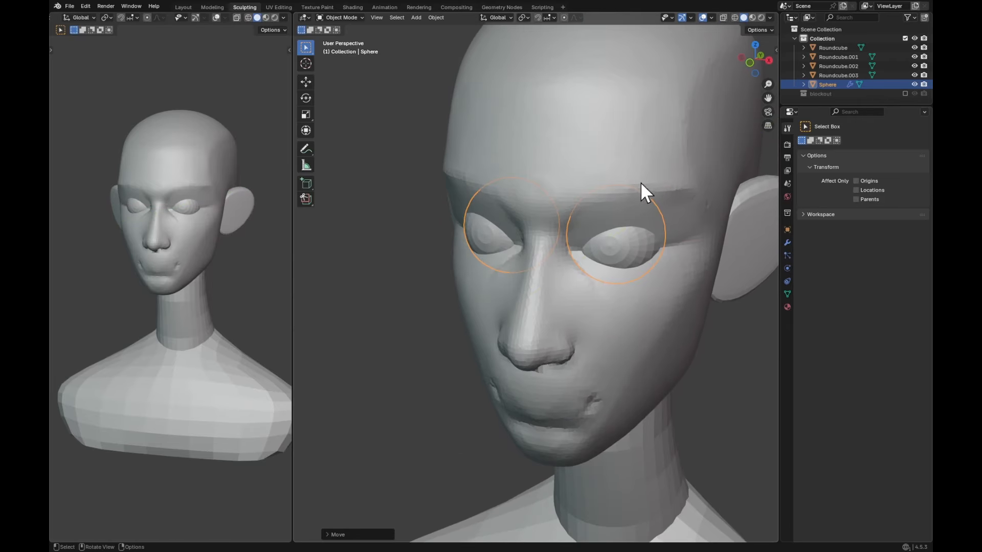
Step: Apply smooth shading to the eyeballs
right_click(640, 221)
left_click(642, 225)
scroll(653, 246, "down", 4)
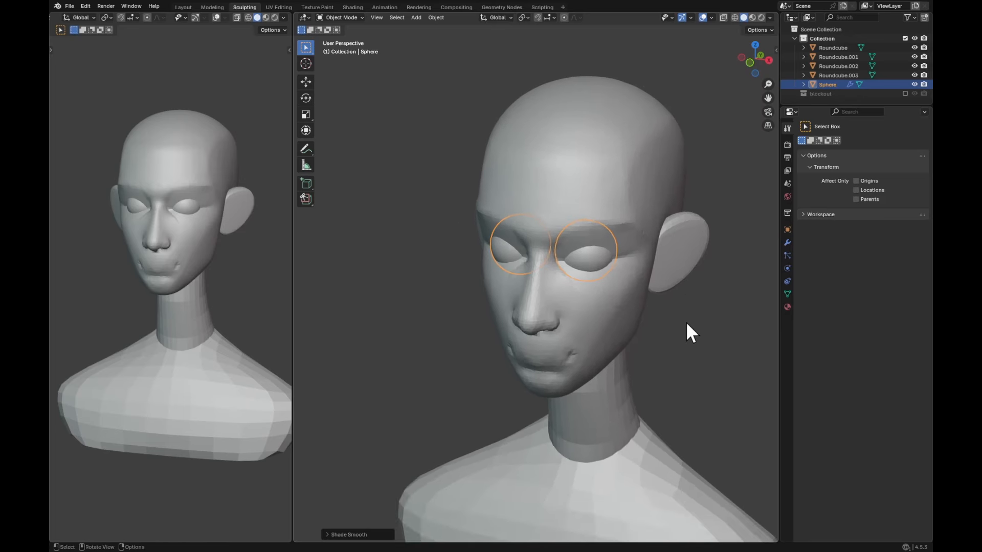
middle_click_drag(686, 321, 668, 303)
middle_click_drag(667, 303, 680, 233, "ctrl")
Step: Undo the stray selection, enlarge the eyeballs and shift them along Y
left_click(630, 228)
key("ctrl+z")
key("s")
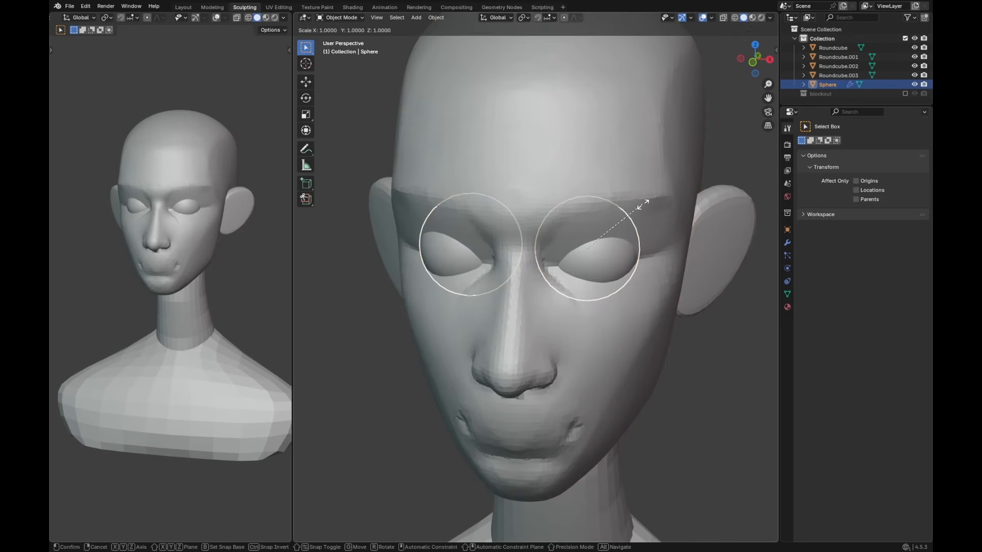
left_click(673, 164)
middle_click_drag(673, 164, 613, 249)
key("g")
key("y")
left_click(635, 238)
Step: Move the enlarged eyeballs along Y once more and fine-tune their scale
key("g")
key("y")
left_click(642, 250)
key("s")
left_click(658, 232)
Step: Select a circular patch of vertices at the eyeball's front and fill it with black in Vertex Paint as the pupil
key("Tab")
left_click(613, 249)
key("ctrl+l")
key("ctrl+Tab")
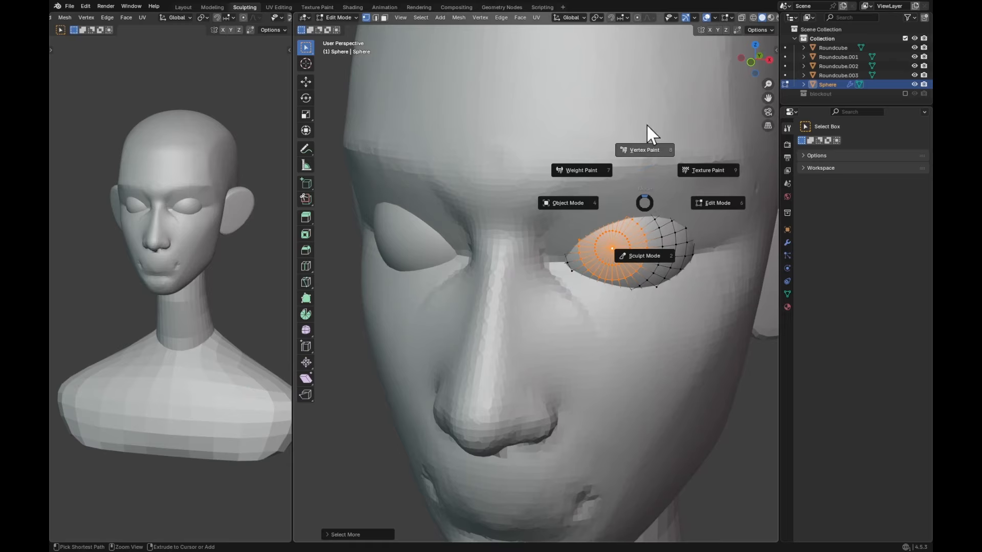
left_click(645, 134)
key("ctrl+x")
key("ctrl+Tab")
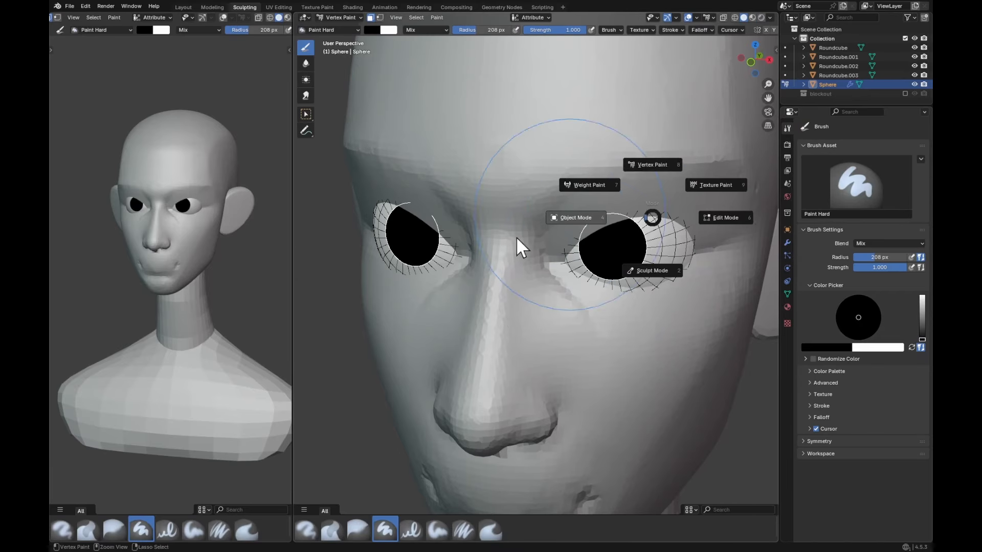
left_click(517, 248)
Step: Set the solid shading object color to Attribute in both viewports
left_click_drag(609, 197, 623, 238, "ctrl+alt")
left_click(283, 17)
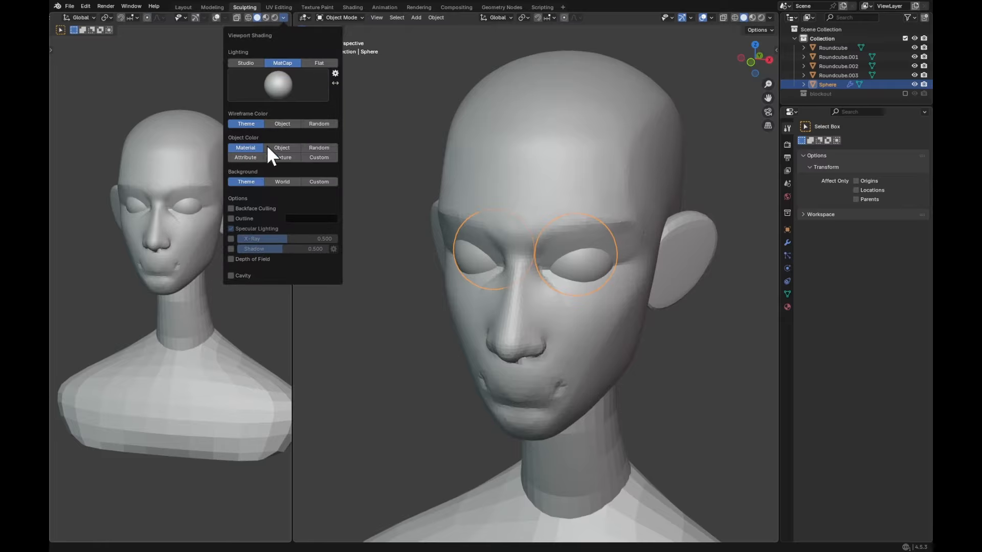
left_click(255, 159)
left_click(771, 18)
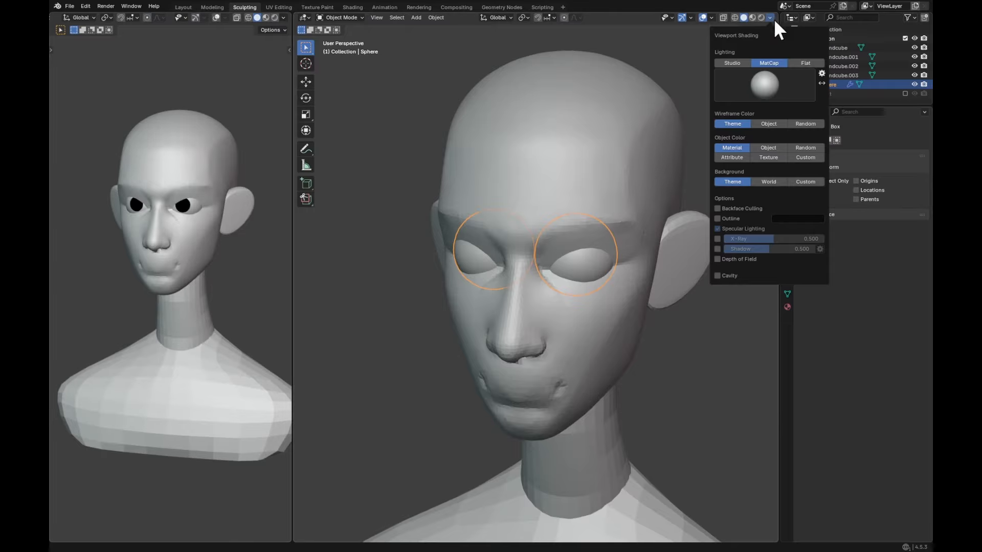
left_click(744, 157)
Step: Rotate the eyeballs about 5.5° around X, then correct them by about -0.85° on the same axis
scroll(625, 314, "up", 4)
key("r")
key("x")
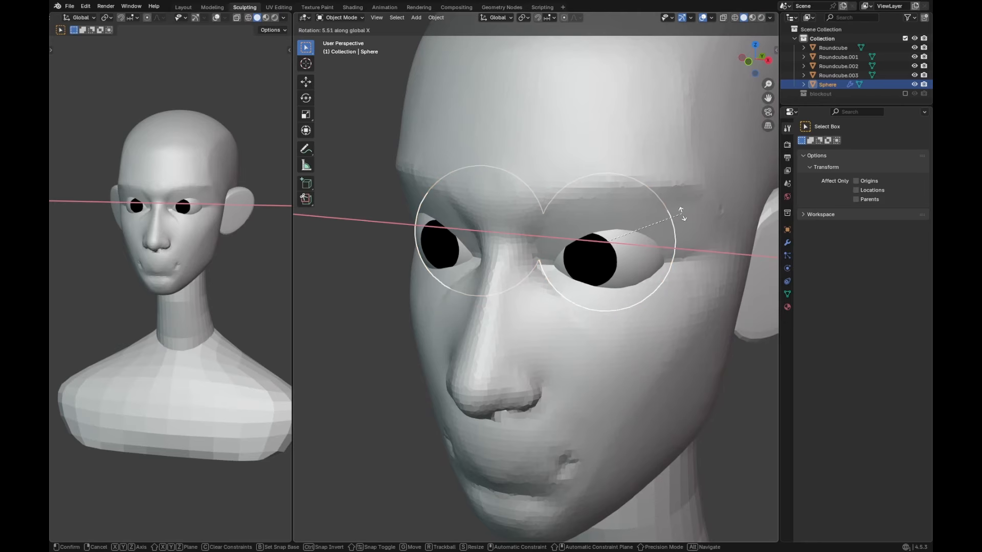
left_click(683, 212)
scroll(689, 211, "down", 1)
key("r")
key("x")
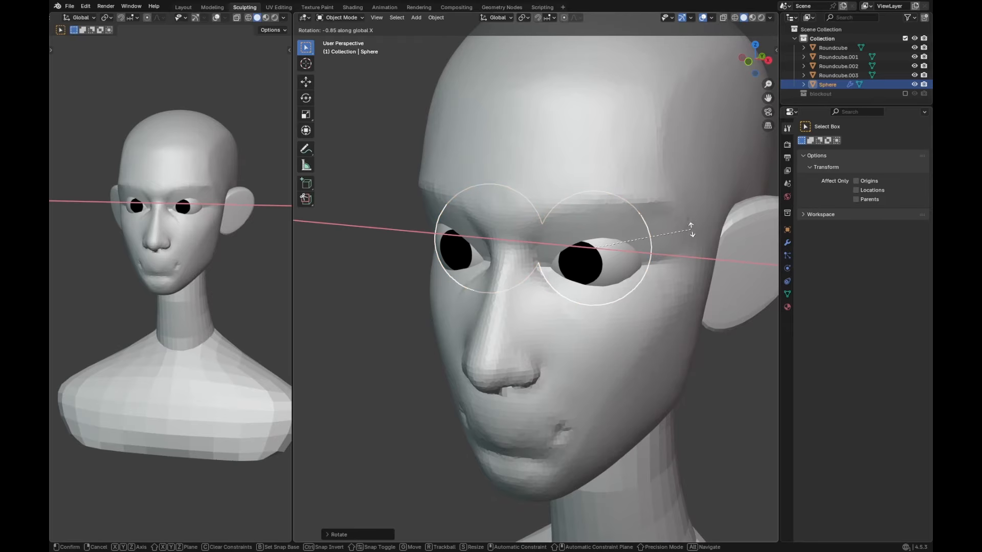
left_click(690, 227)
Step: Put the head mesh into Sculpt Mode and adjust its remesh voxel size
left_click(645, 203)
key("ctrl+Tab")
left_click(643, 250)
middle_click_drag(627, 250, 620, 258, "shift")
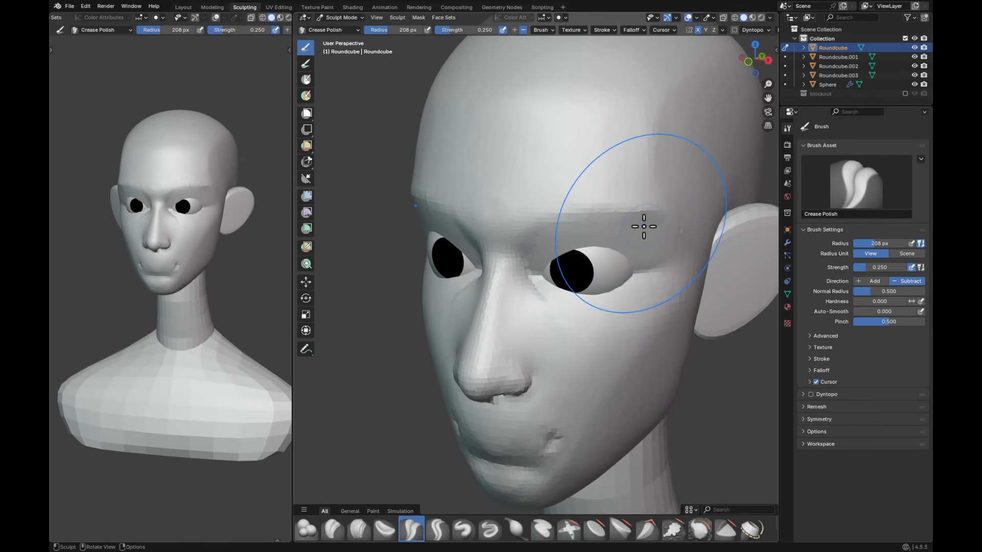
key("r")
left_click(706, 200)
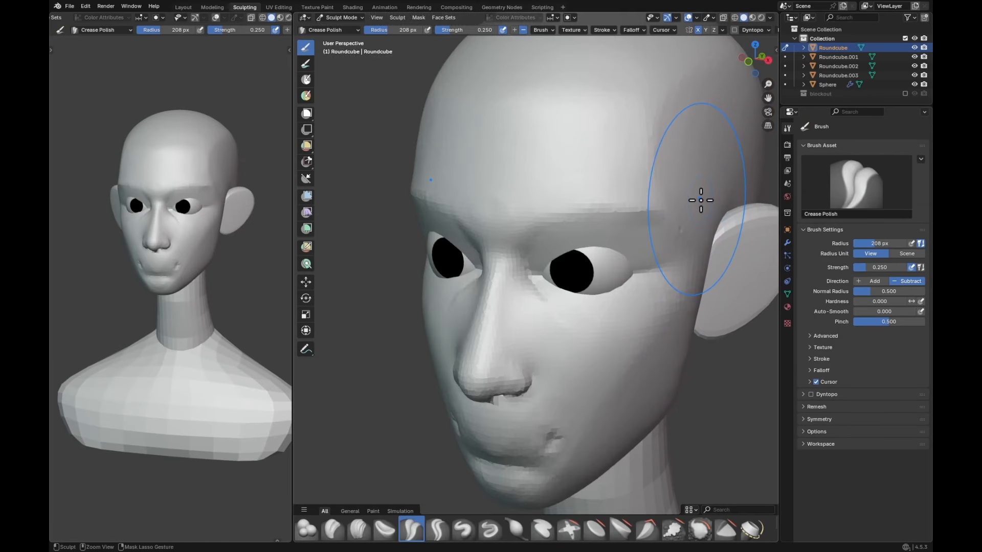
Step: Build up raised upper eyelids along the top edges of the eyes with the Draw brush at 0.5 strength
scroll(688, 215, "up", 3)
key("x")
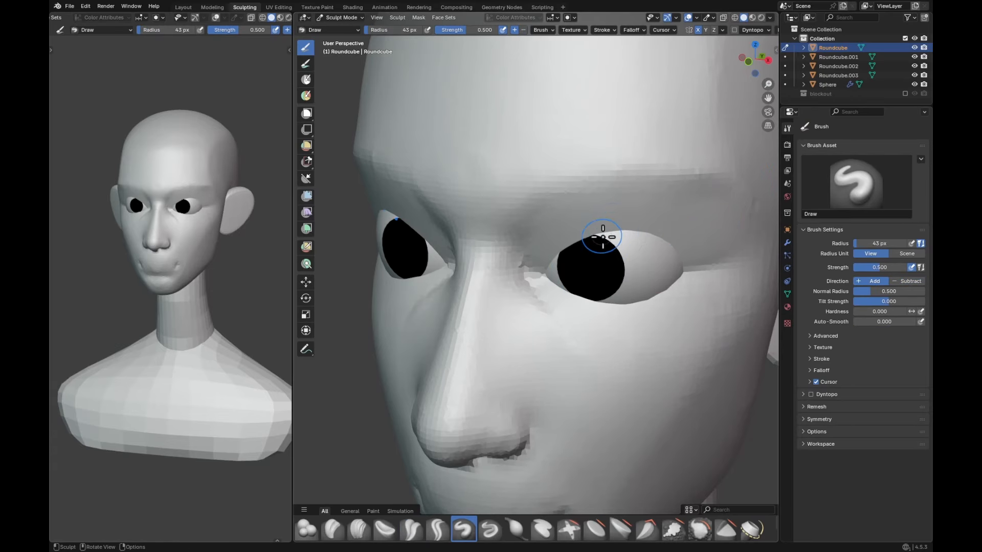
scroll(579, 243, "up", 1)
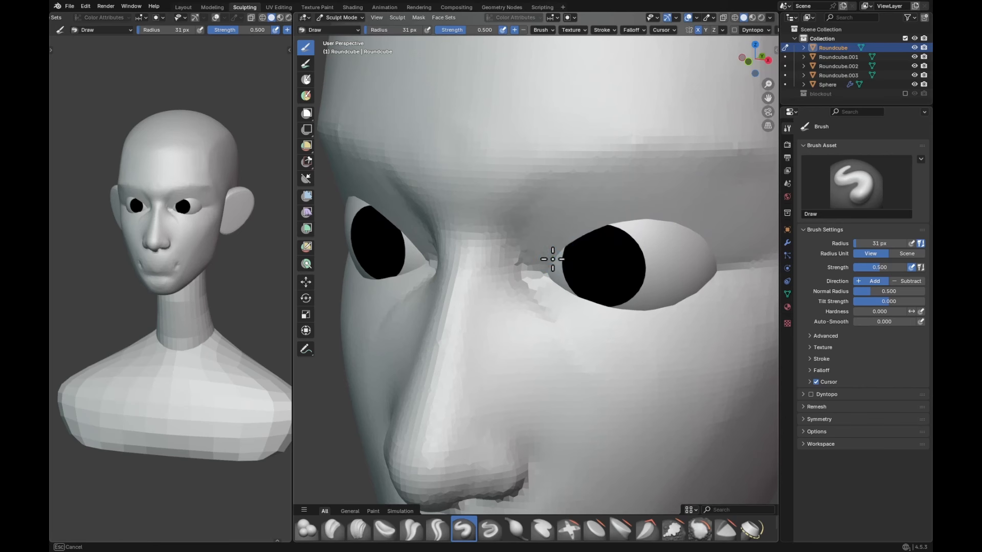
mouse_move(662, 222)
left_mouse_down()
mouse_move(708, 237)
mouse_move(723, 259)
mouse_move(713, 245)
mouse_move(644, 225)
mouse_move(546, 265)
mouse_move(600, 237)
left_mouse_up()
mouse_move(727, 256)
left_mouse_down()
mouse_move(656, 234)
mouse_move(721, 252)
left_mouse_up()
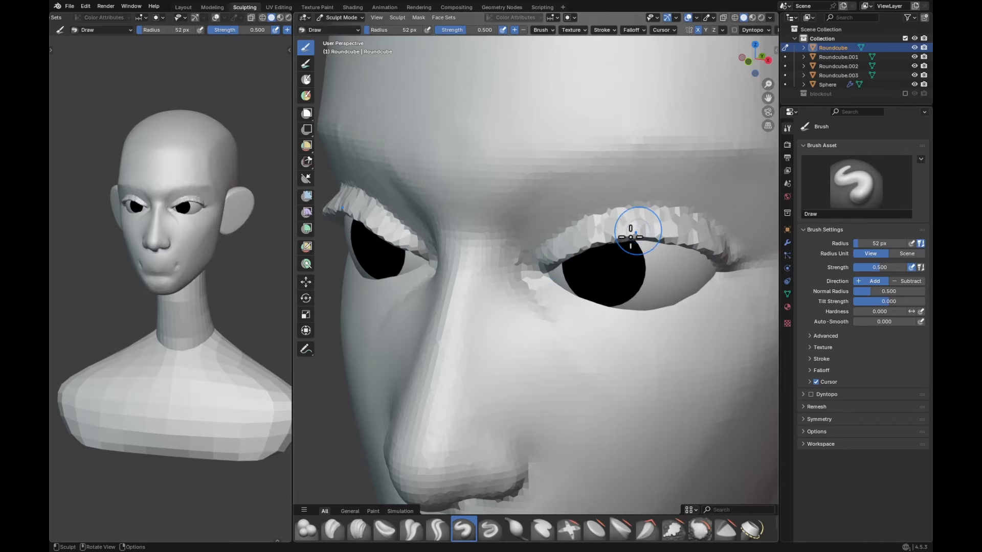
Step: Pull the middle of the upper eyelids into place over the eyeballs with the Grab brush
key("g")
middle_click_drag(622, 237, 628, 242)
left_click_drag(625, 243, 620, 236)
mouse_move(616, 243)
left_mouse_down()
mouse_move(609, 237)
mouse_move(589, 252)
mouse_move(569, 282)
left_mouse_up()
key("f")
left_click(578, 246)
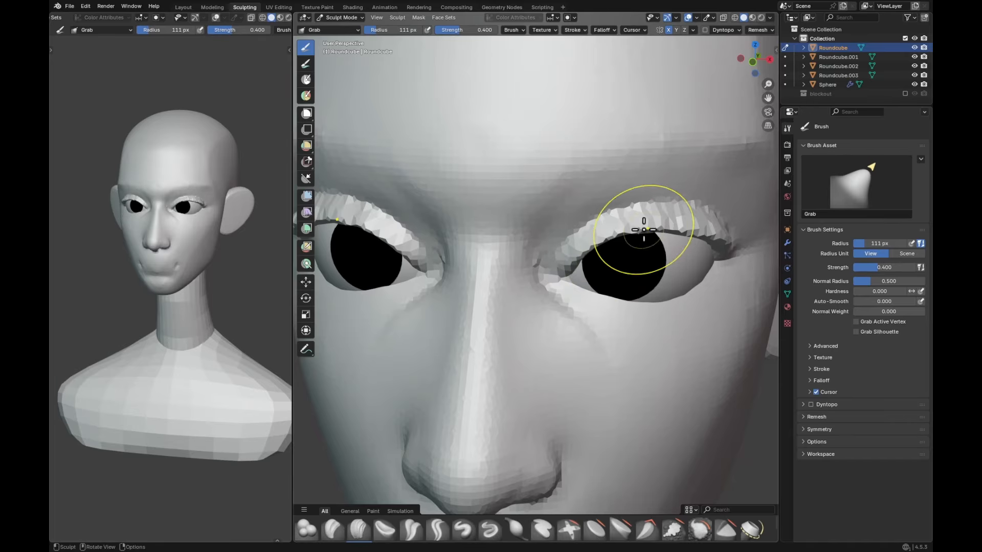
Step: Reshape the outer corners and arch of the upper eyelids with the Grab brush, using radii of about 116 to 159 px
middle_click_drag(697, 226, 697, 250)
left_click_drag(728, 264, 728, 261)
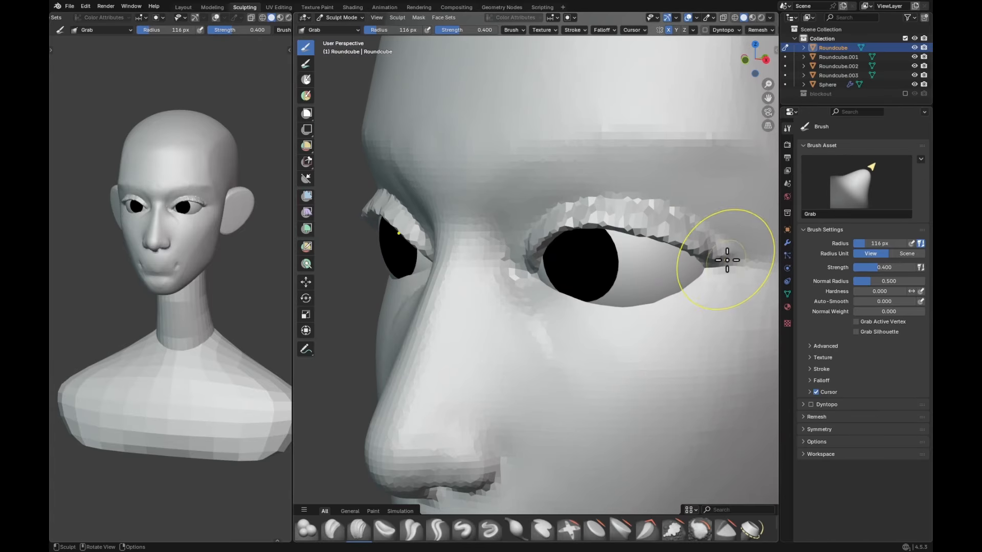
middle_click_drag(663, 200, 660, 206)
key("f")
left_click(664, 207)
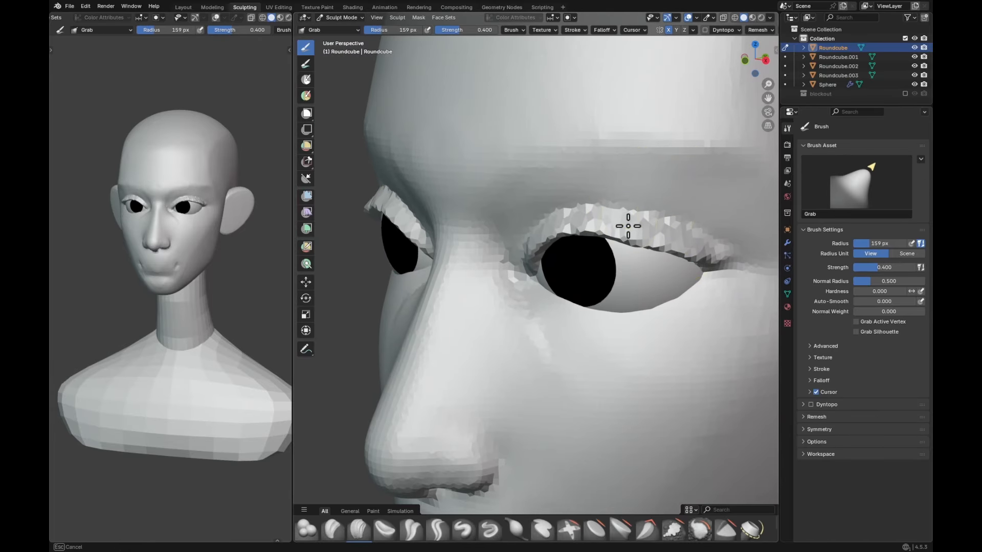
left_click_drag(628, 226, 630, 229)
key("f")
left_click(592, 211)
Step: Crease the fold along the upper eyelids from the inner to the outer corner with Crease Polish, reducing the radius to 34 px
key("shift+c")
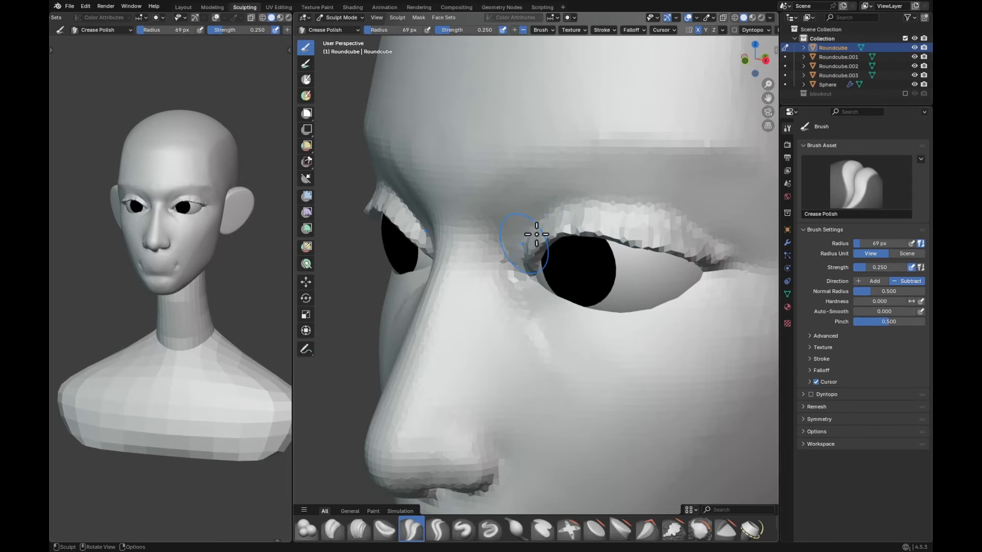
middle_click_drag(537, 234, 587, 198)
key("f")
left_click(572, 217)
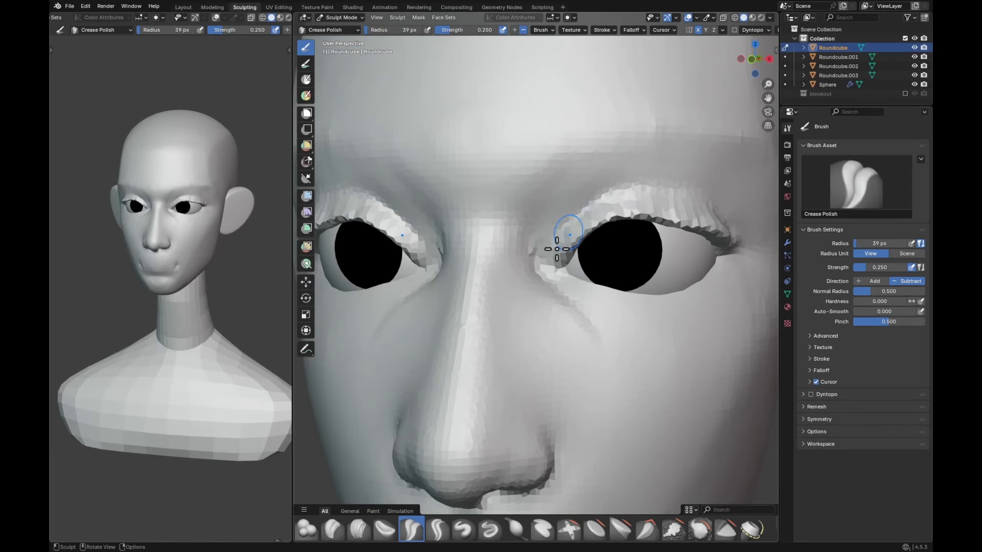
middle_click_drag(649, 189, 606, 195)
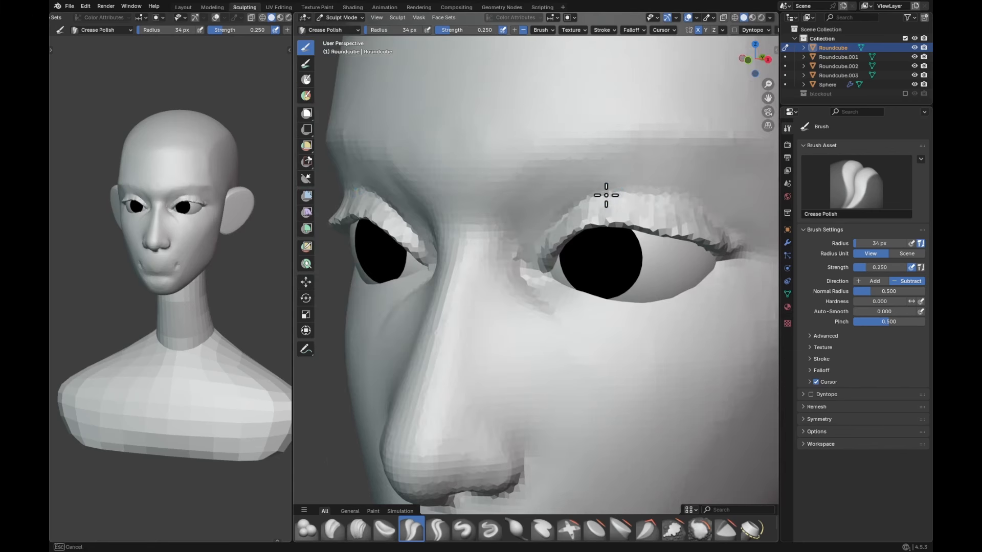
middle_click_drag(664, 206, 588, 225)
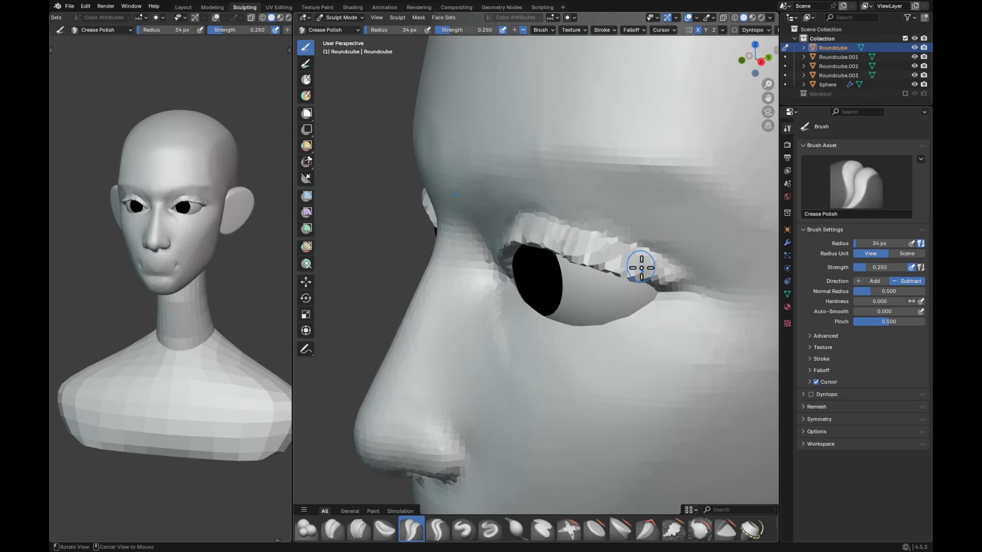
middle_click_drag(641, 267, 695, 230)
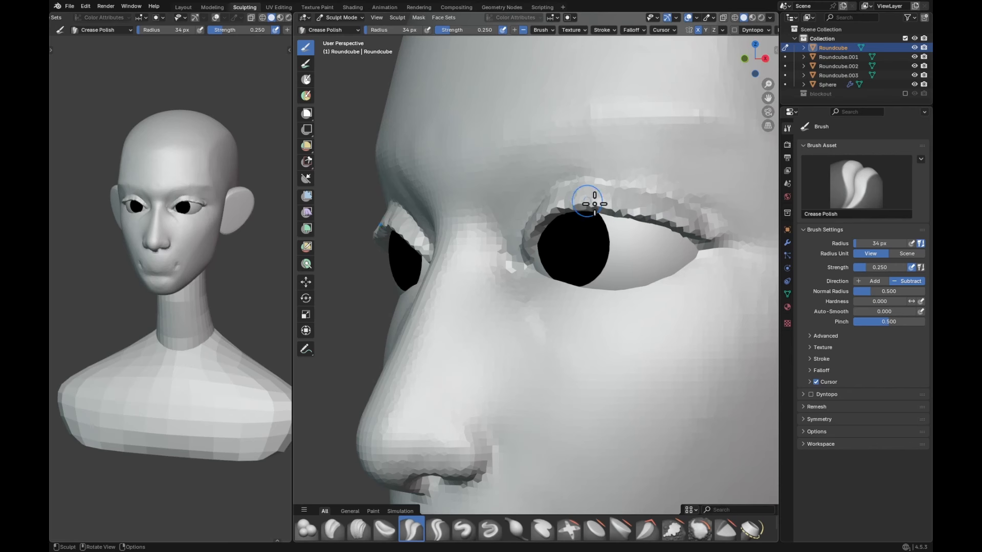
middle_click_drag(595, 204, 687, 207)
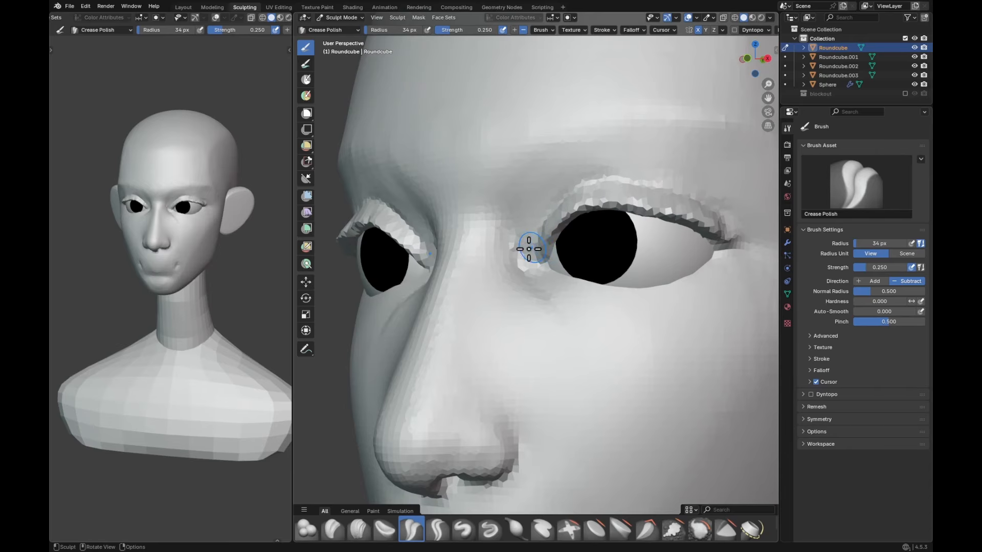
Step: Adjust the inner eye corners and upper lid edge with the Grab brush, reducing its radius from 129 to 57 px
key("g")
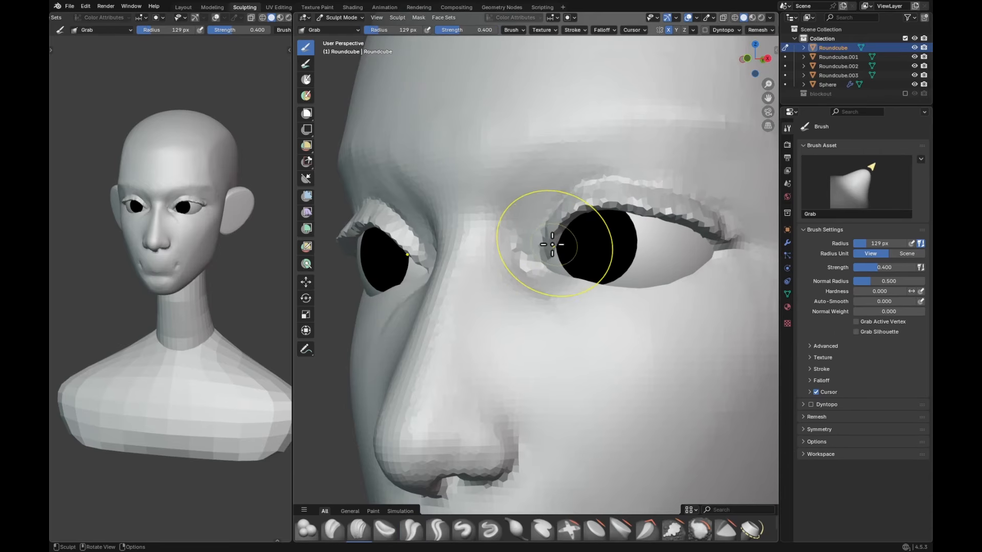
mouse_move(552, 245)
middle_mouse_down("ctrl")
mouse_move(586, 263)
mouse_move(614, 237)
mouse_move(619, 259)
mouse_move(610, 263)
mouse_move(606, 231)
middle_mouse_up("ctrl")
middle_click_drag(606, 231, 579, 230)
key("f")
left_click(555, 234)
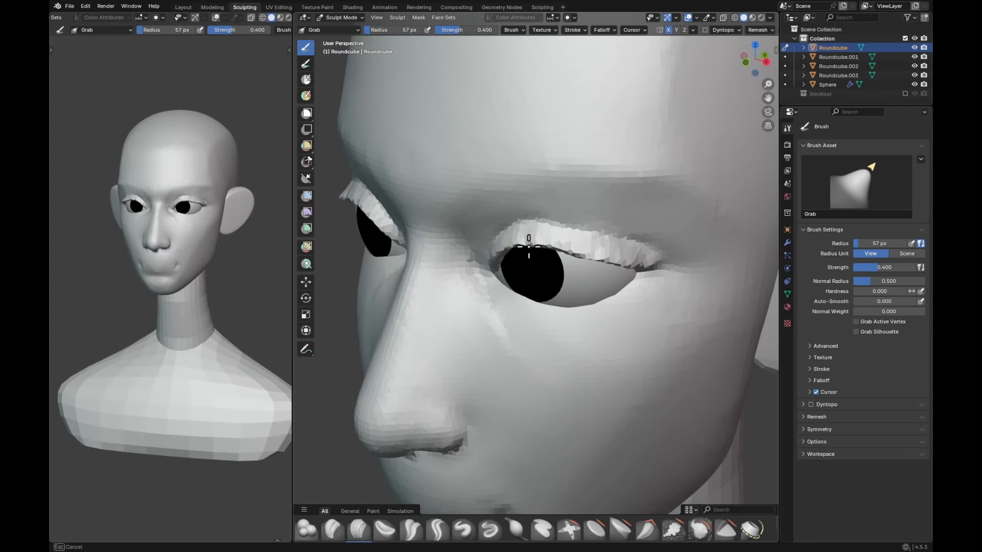
left_click_drag(529, 245, 566, 248)
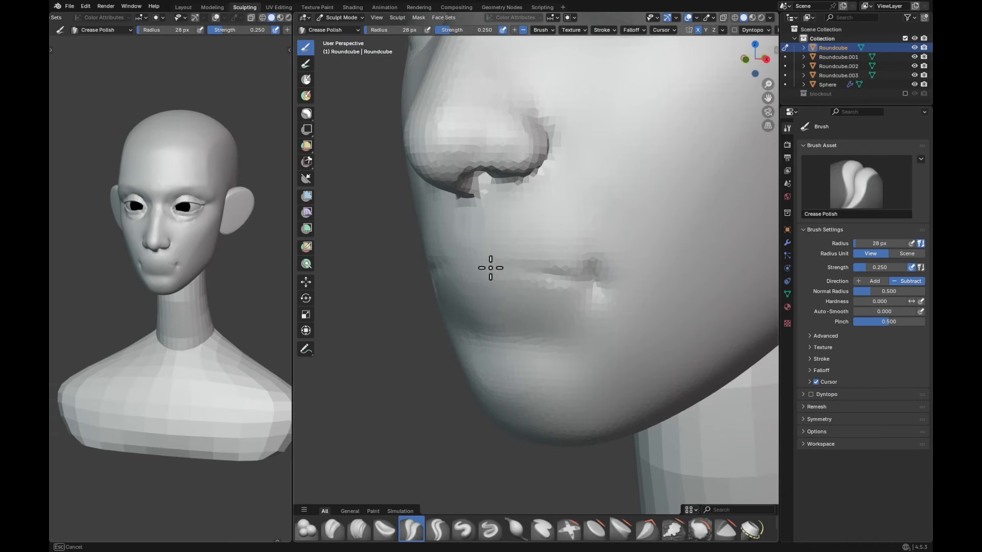
Step: Carve the parting line across the middle of the lips with Crease Polish at a radius of about 28 to 35 px
middle_click_drag(491, 268, 467, 275)
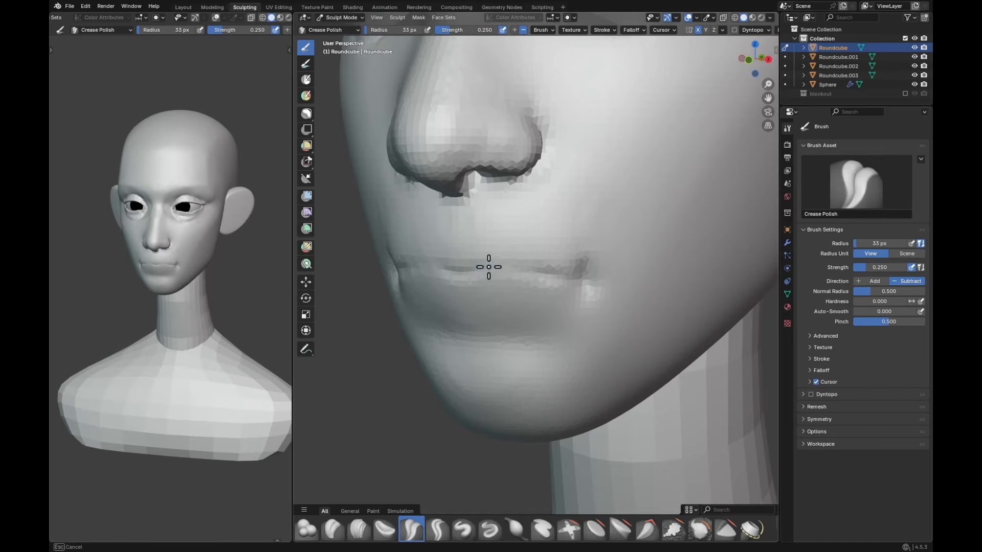
key("f")
left_click(476, 273)
left_click_drag(504, 268, 498, 269)
middle_click_drag(510, 270, 495, 270)
key("f")
left_click(502, 270)
left_click_drag(503, 270, 492, 268)
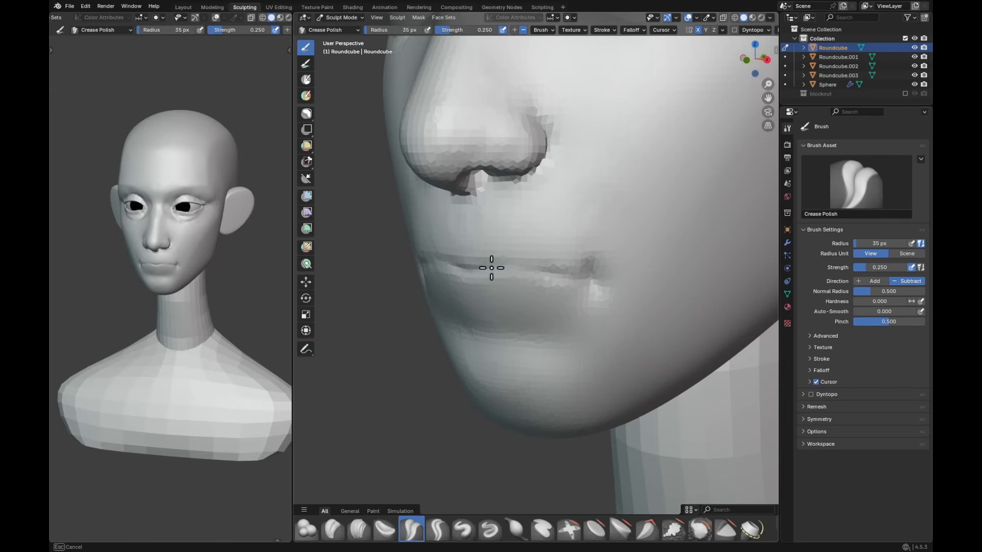
Step: Extend and deepen the parting line of the lips out to the mouth corners with Crease Polish
middle_click_drag(495, 267, 523, 270)
key("f")
left_click(526, 273)
left_click_drag(527, 273, 595, 276)
middle_click_drag(595, 268, 601, 275)
Step: Build up the upper lip and the area above it with the Draw brush, using radii of 64 and 57 px
key("v")
key("f")
left_click(595, 226)
key("f")
left_click(634, 252)
left_click_drag(627, 251, 594, 244)
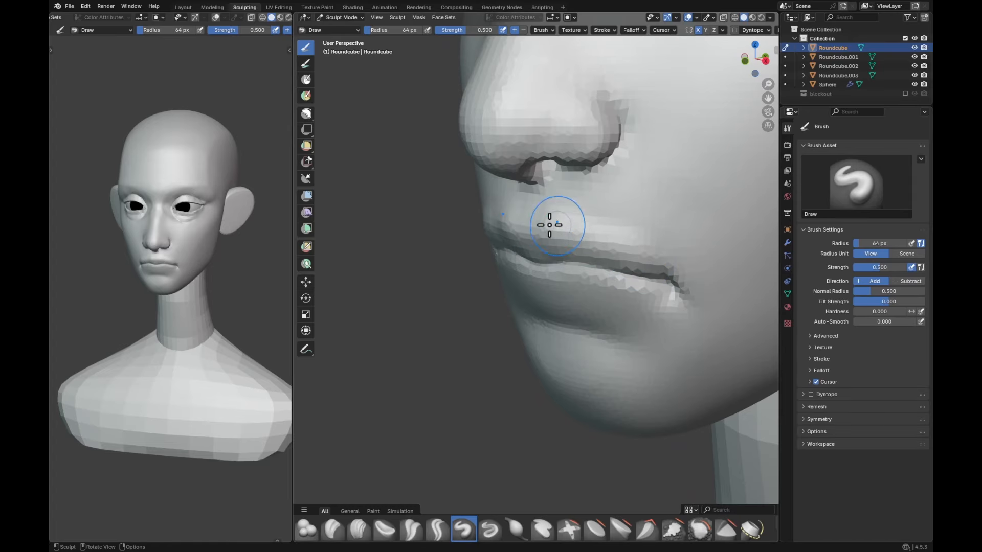
left_click_drag(596, 235, 605, 241)
key("f")
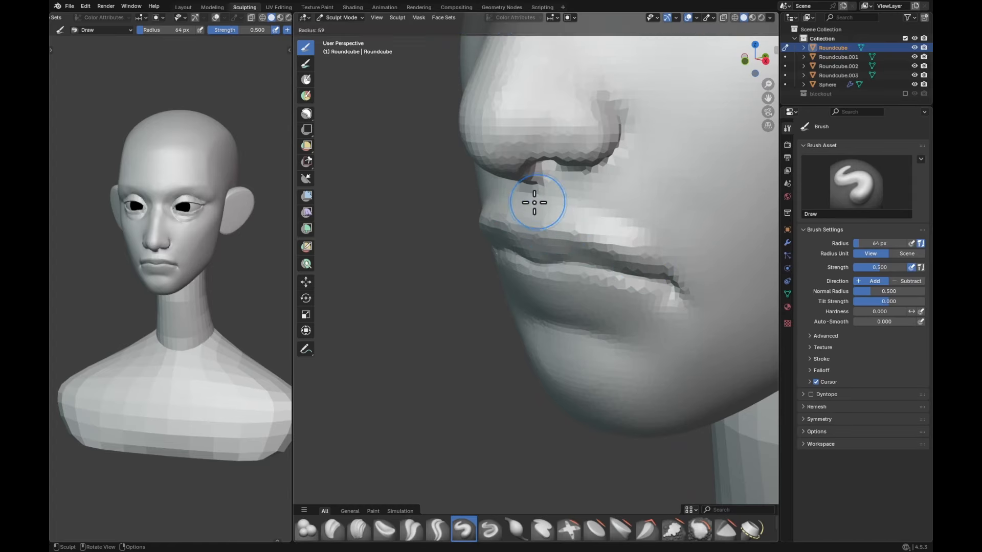
left_click(568, 197)
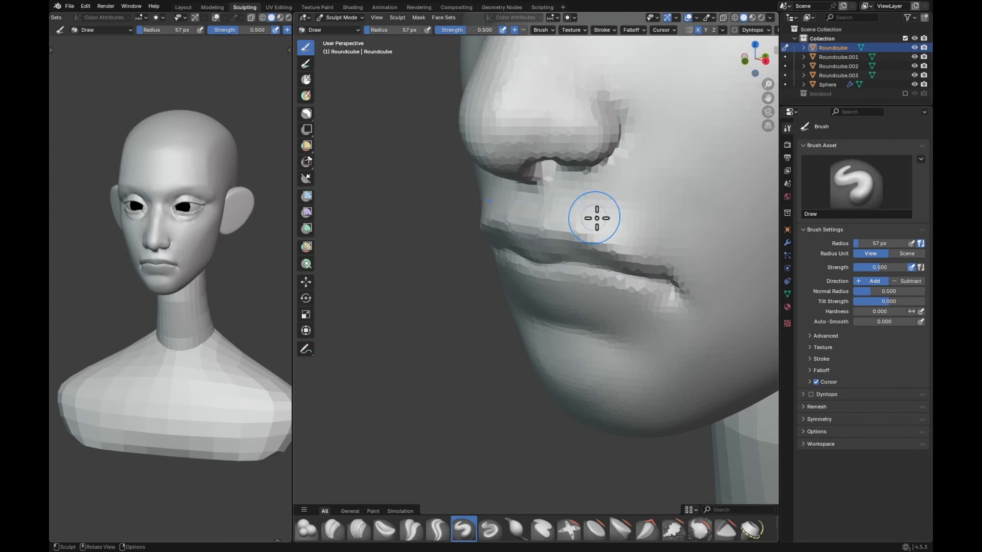
mouse_move(659, 229)
middle_mouse_down()
mouse_move(655, 195)
mouse_move(668, 193)
mouse_move(584, 196)
mouse_move(539, 220)
mouse_move(539, 231)
middle_mouse_up()
Step: Define the upper lip's border from the cupid's bow to the corners with Crease Polish at a radius of about 40 px
key("shift+c")
middle_click_drag(605, 198, 553, 220)
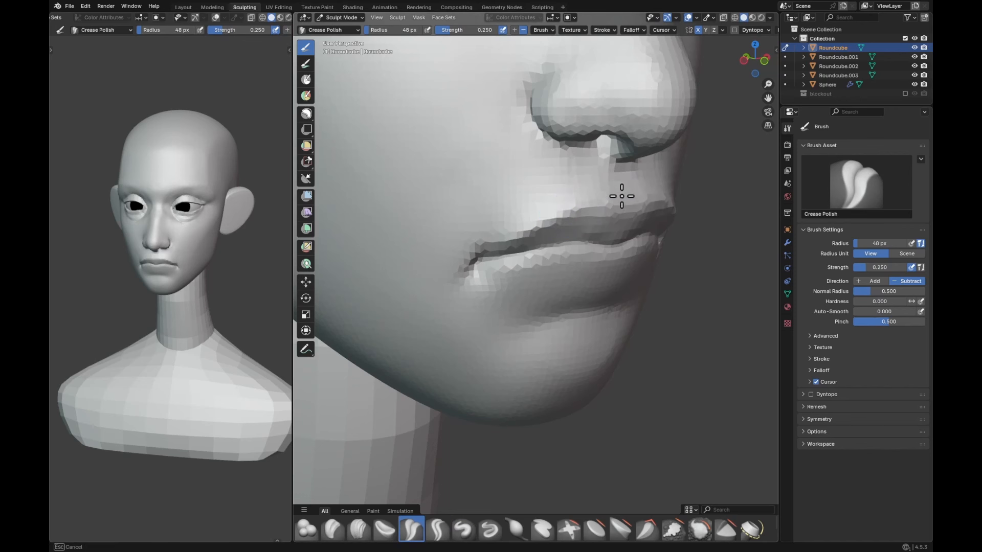
key("bracketleft")
key("bracketleft")
left_click_drag(622, 196, 618, 206)
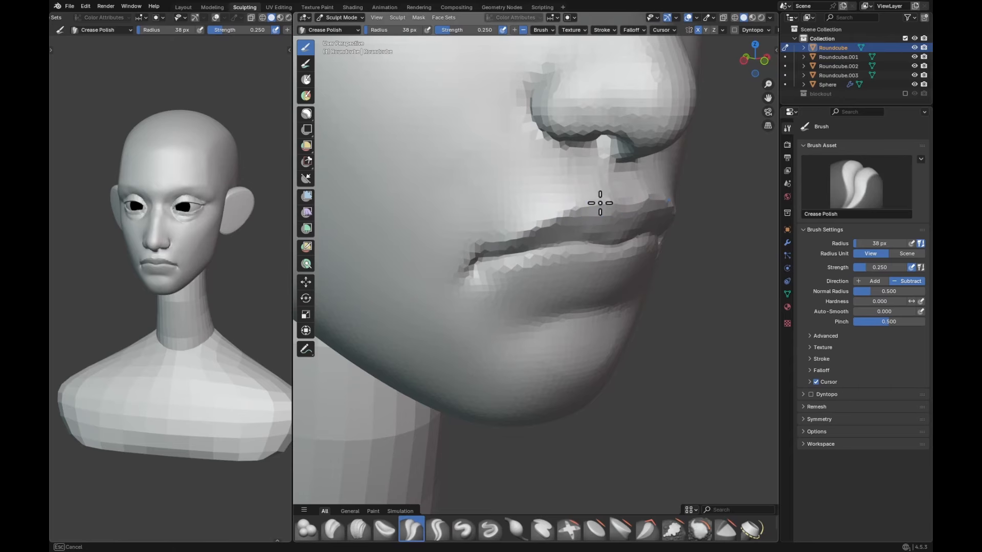
middle_click_drag(504, 241, 543, 236)
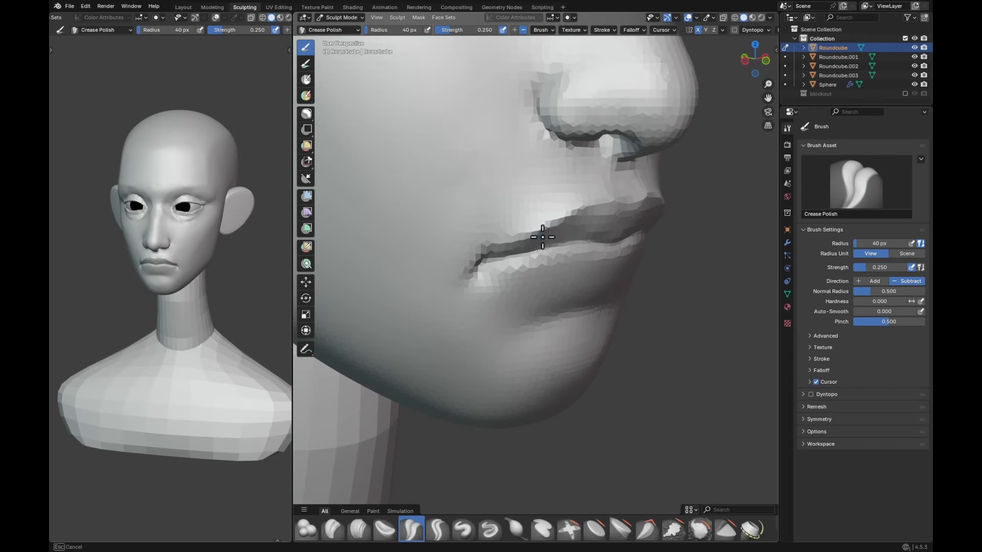
mouse_move(641, 204)
middle_mouse_down("ctrl")
mouse_move(622, 252)
mouse_move(638, 266)
mouse_move(620, 255)
middle_mouse_up("ctrl")
mouse_move(620, 256)
middle_mouse_down("ctrl")
mouse_move(617, 199)
mouse_move(614, 224)
middle_mouse_up("ctrl")
Step: Reshape the lip profile in side view with the Grab brush at radii of about 203 to 237 px
key("g")
left_click_drag(614, 229, 637, 230, "alt")
key("f")
left_click(627, 230)
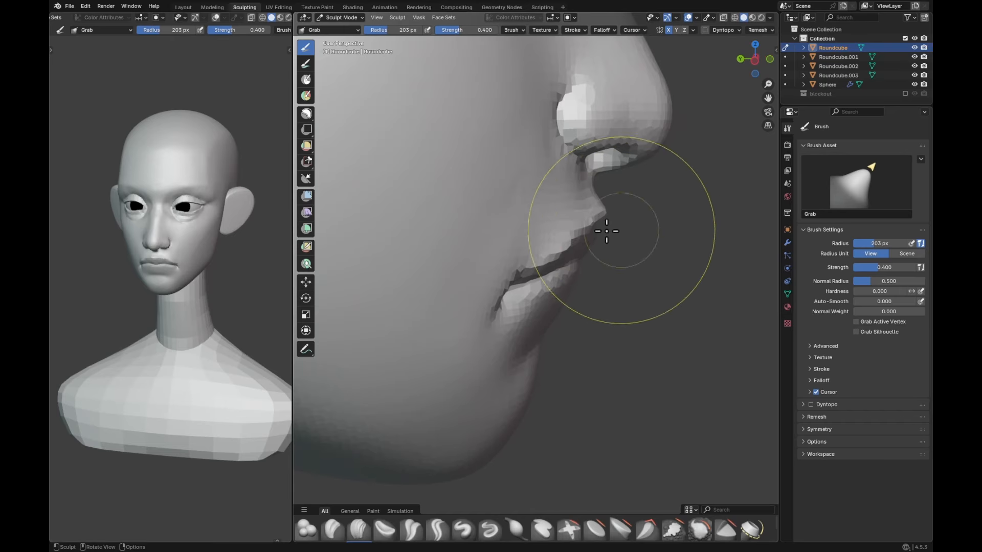
key("f")
left_click(618, 222)
middle_click_drag(618, 225, 592, 258)
key("f")
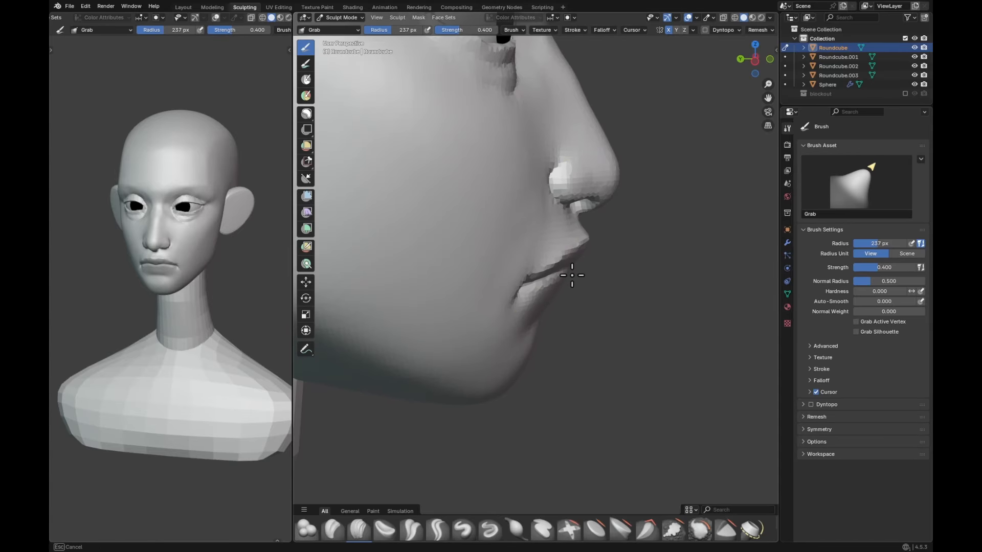
left_click_drag(572, 275, 609, 252)
middle_click_drag(610, 253, 586, 224)
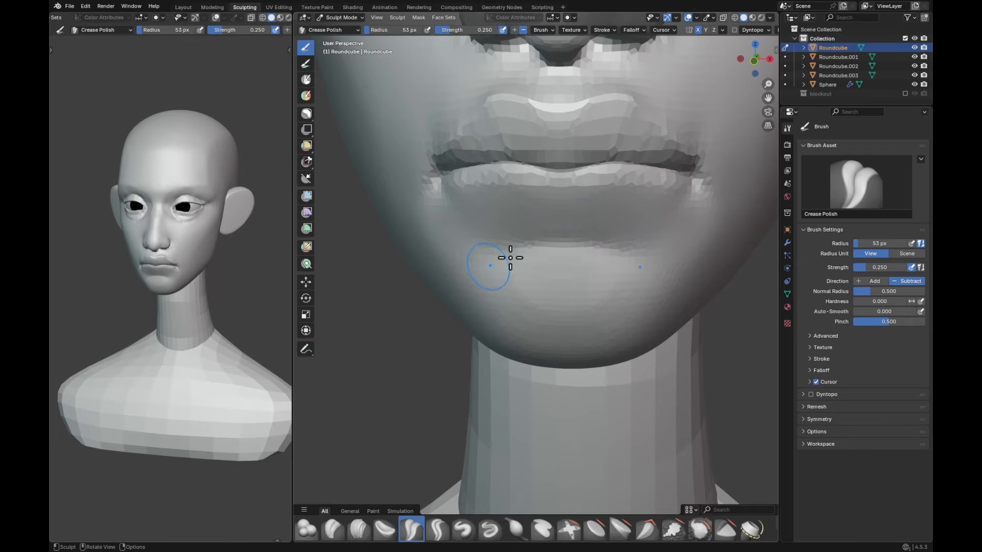
Step: Crease the area beneath the lower lip with Crease Polish, and plump the lower lip with Inflate/Deflate at 89 px
mouse_move(614, 201)
left_mouse_down("ctrl+alt")
mouse_move(599, 250)
mouse_move(587, 241)
mouse_move(588, 254)
left_mouse_up("ctrl+alt")
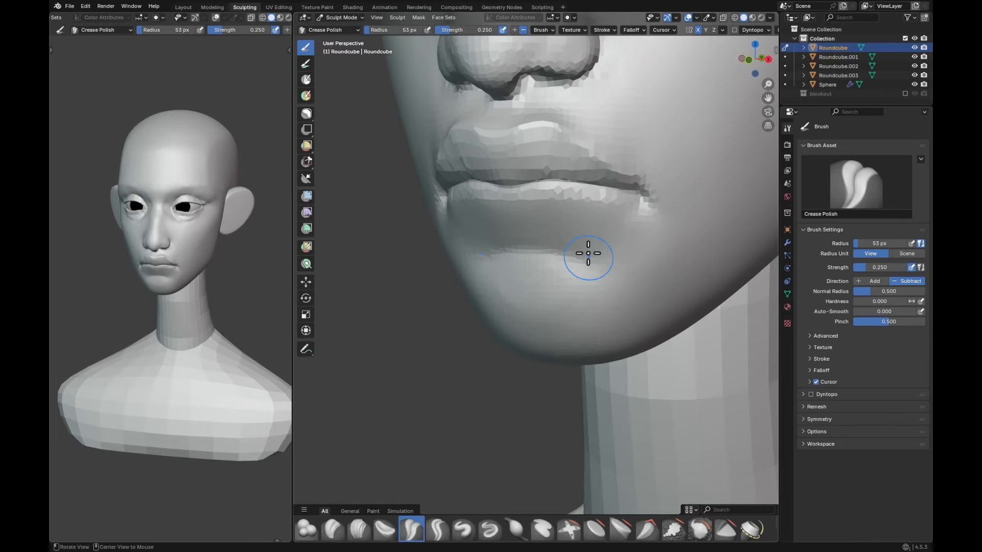
key("i")
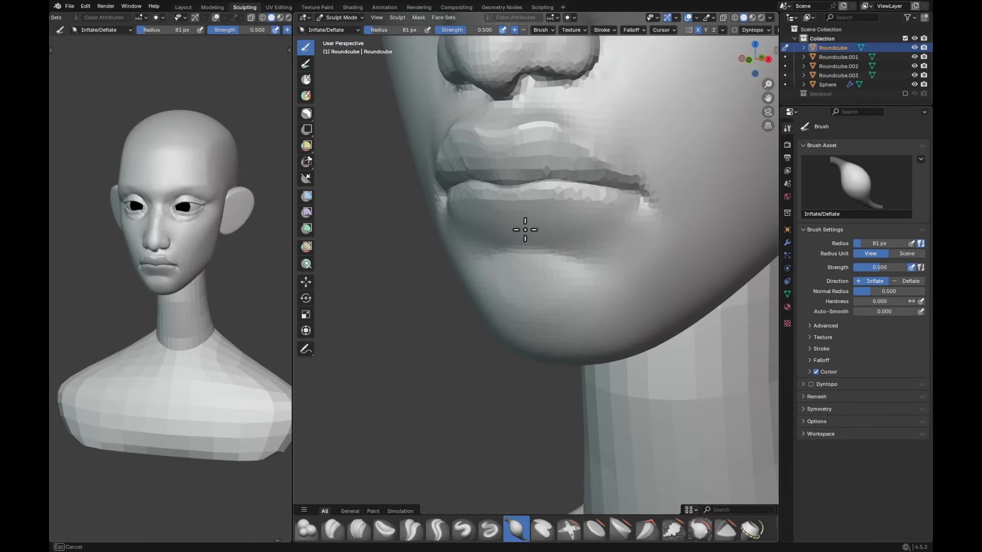
key("f")
left_click(527, 226)
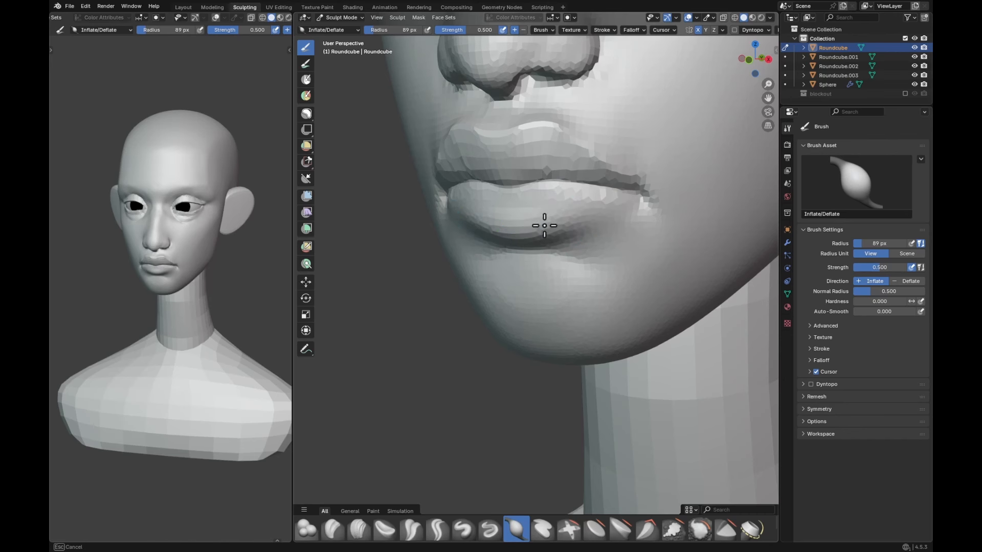
left_click_drag(544, 226, 540, 225)
left_click_drag(536, 225, 504, 220, "alt")
Step: Refine the lower lip's fullness toward its sides with Inflate/Deflate, reducing the radius to 52 px
key("f")
left_click(509, 213)
left_click_drag(512, 210, 563, 211)
middle_click_drag(532, 222, 565, 224)
key("f")
left_click(552, 227)
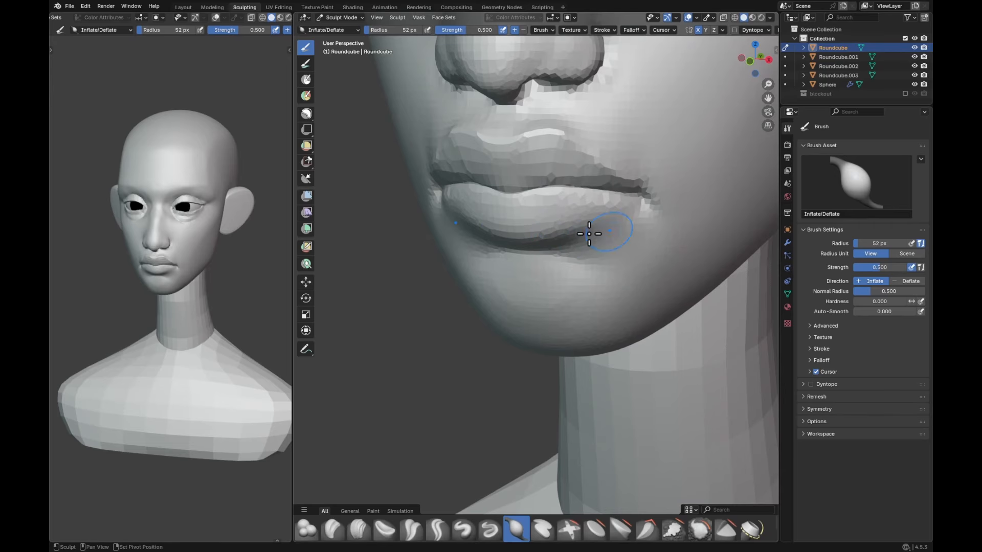
left_click_drag(616, 232, 618, 231, "shift")
mouse_move(619, 232)
middle_mouse_down()
mouse_move(596, 234)
mouse_move(640, 281)
mouse_move(678, 284)
middle_mouse_up()
Step: Push the chin's lower edge slightly upward with the Grab brush, and enlarge the brush radius to 308 px
key("g")
key("f")
left_click(591, 300)
key("f")
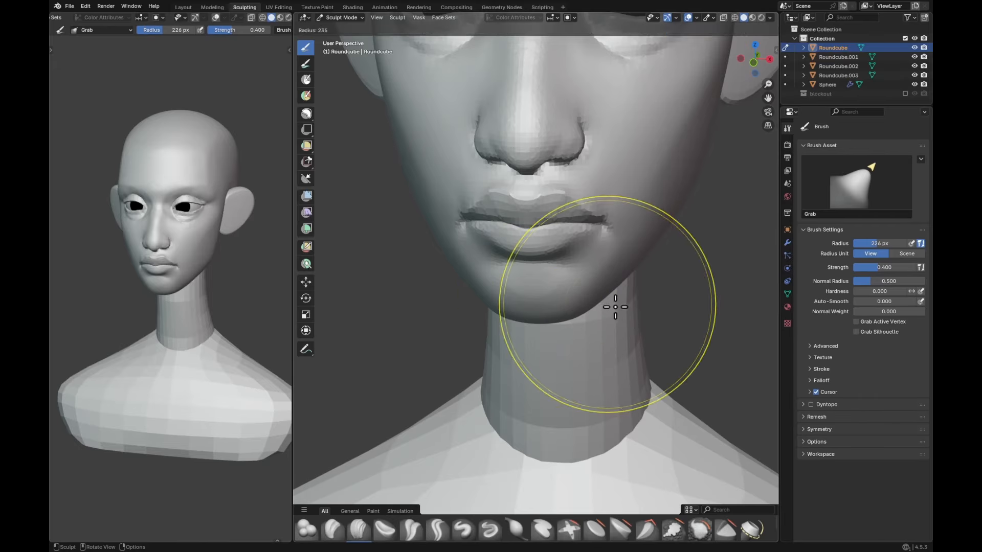
left_click(617, 307)
left_click_drag(580, 319, 581, 311)
key("f")
left_click(615, 307)
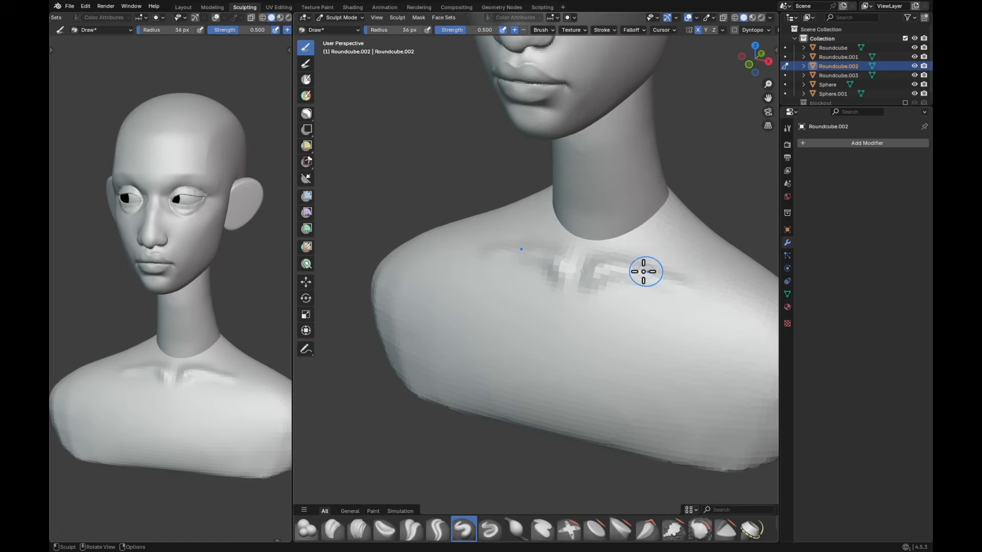
Step: Adjust the jawline and lower cheek contours with the large Grab brush
left_click_drag(644, 272, 721, 283)
middle_click_drag(711, 292, 664, 263, "shift")
key("f")
left_click(670, 251)
left_click_drag(674, 251, 596, 237)
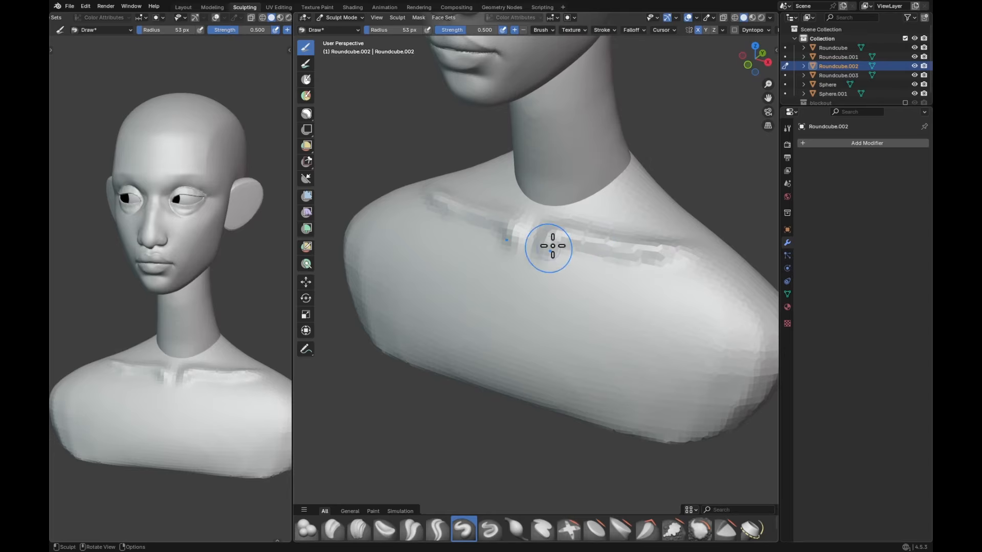
Step: Sculpt the inner ends of the collarbones with the Draw brush, reducing the radius to 29 px
mouse_move(572, 244)
middle_mouse_down("shift")
mouse_move(566, 259)
mouse_move(578, 248)
middle_mouse_up("shift")
key("f")
left_click(530, 260)
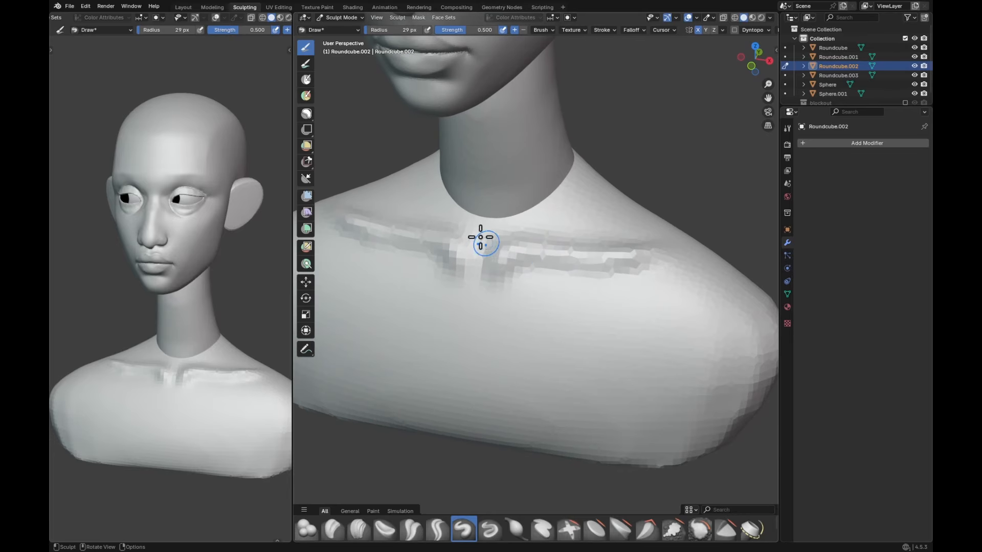
Step: Reshape the inner collarbone ends and the bust's surface around the neck base with the Grab brush
key("g")
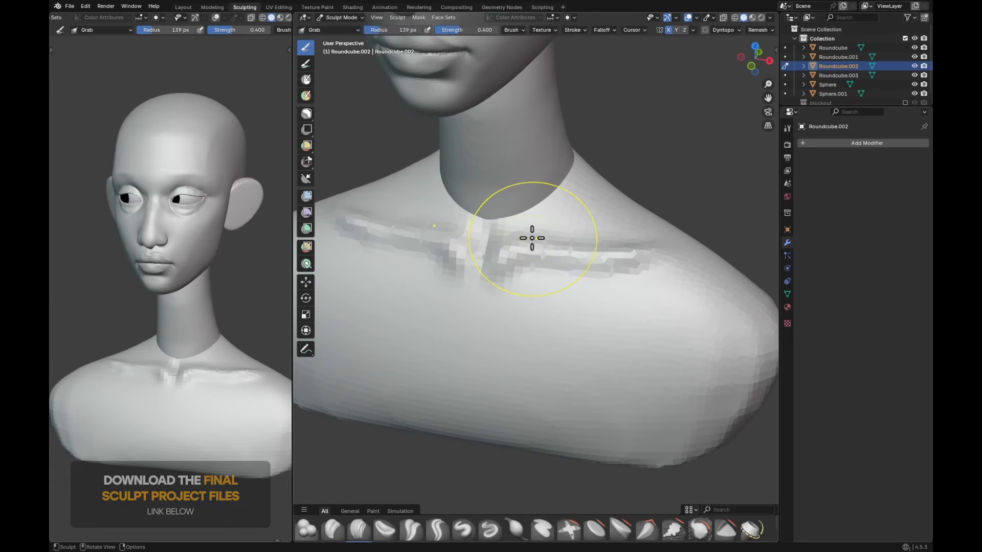
left_click_drag(533, 236, 507, 244)
key("c")
key("g")
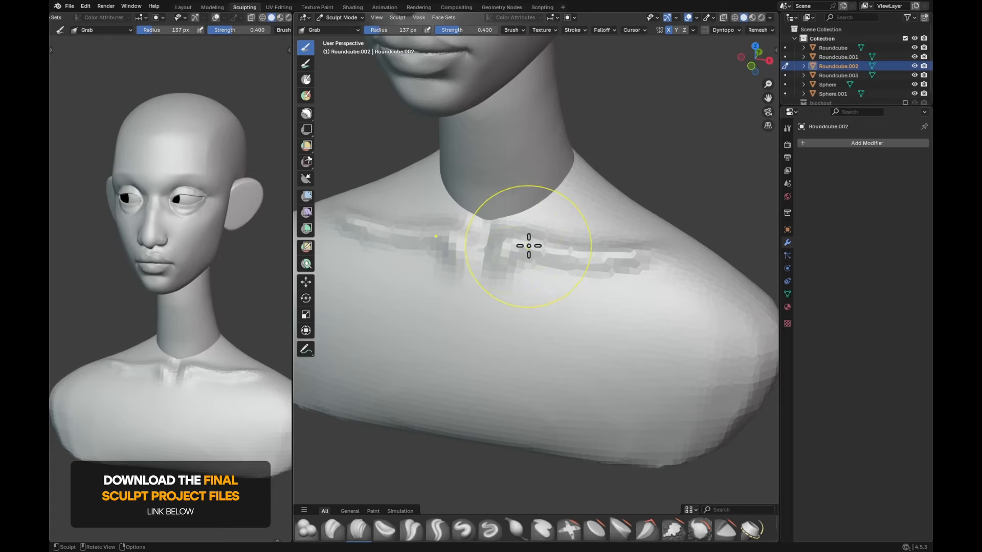
key("f")
left_click(576, 250)
mouse_move(531, 246)
middle_mouse_down()
mouse_move(588, 231)
mouse_move(569, 229)
mouse_move(560, 174)
middle_mouse_up()
Step: Hollow the area between the collarbones and the neck with the Draw brush at about 64 to 87 px
key("x")
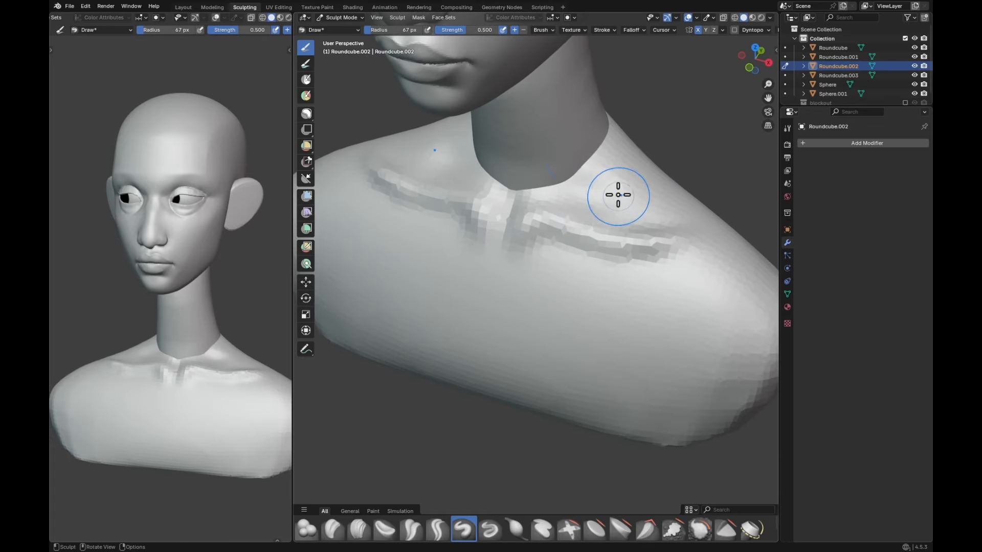
left_click(653, 207)
middle_click_drag(635, 204, 587, 186)
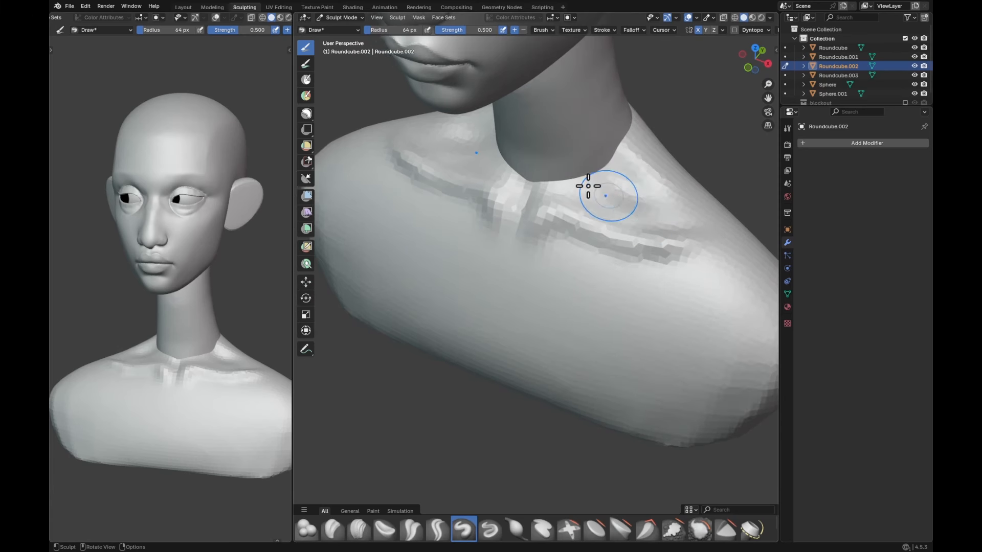
mouse_move(656, 205)
left_mouse_down("shift")
mouse_move(602, 177)
mouse_move(683, 195)
left_mouse_up("shift")
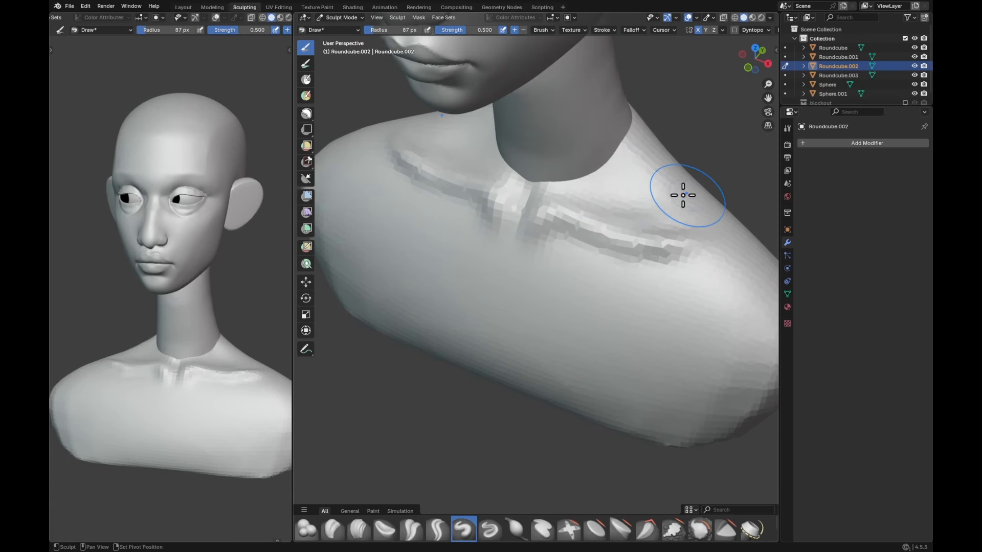
Step: Carve the hollow behind the outer collarbone with the Draw brush at 71 px, enlarging the radius to 89 and 105 px
mouse_move(675, 153)
middle_mouse_down("ctrl")
mouse_move(670, 220)
mouse_move(569, 249)
mouse_move(582, 156)
middle_mouse_up("ctrl")
middle_click_drag(582, 156, 582, 182)
key("f")
left_click(545, 119)
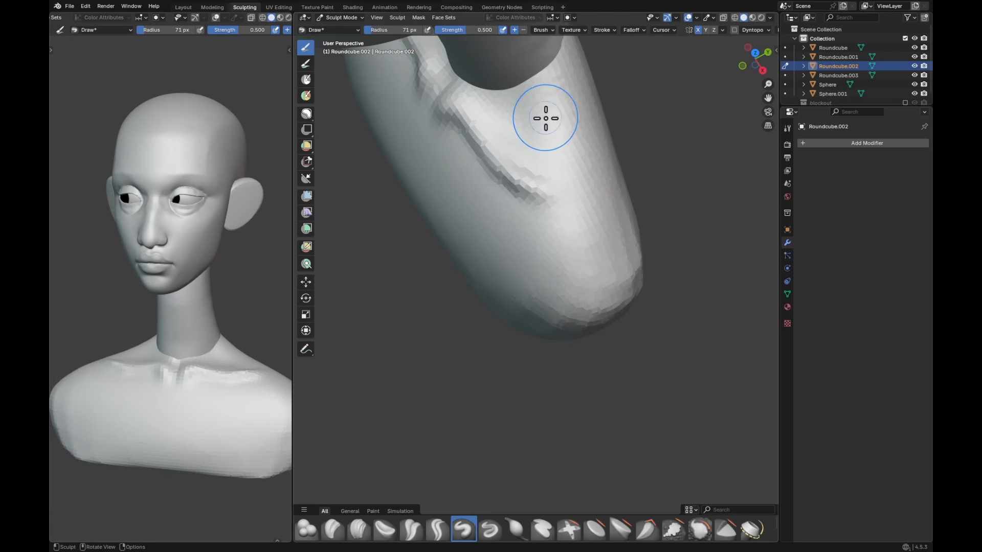
mouse_move(539, 117)
left_mouse_down()
mouse_move(539, 145)
mouse_move(528, 128)
left_mouse_up()
key("f")
left_click(533, 148)
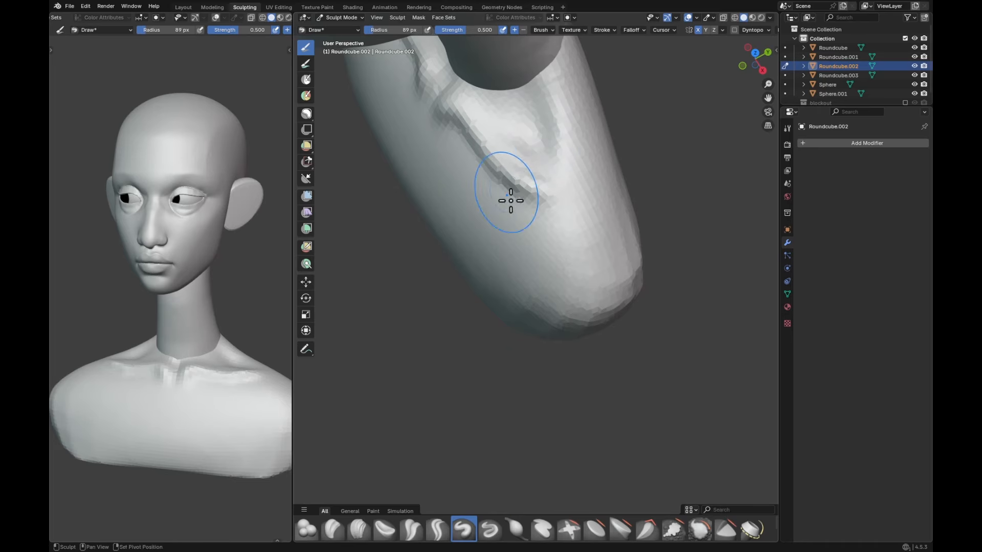
middle_click_drag(587, 161, 588, 205, "ctrl")
middle_click_drag(589, 184, 570, 151)
key("f")
left_click(578, 161)
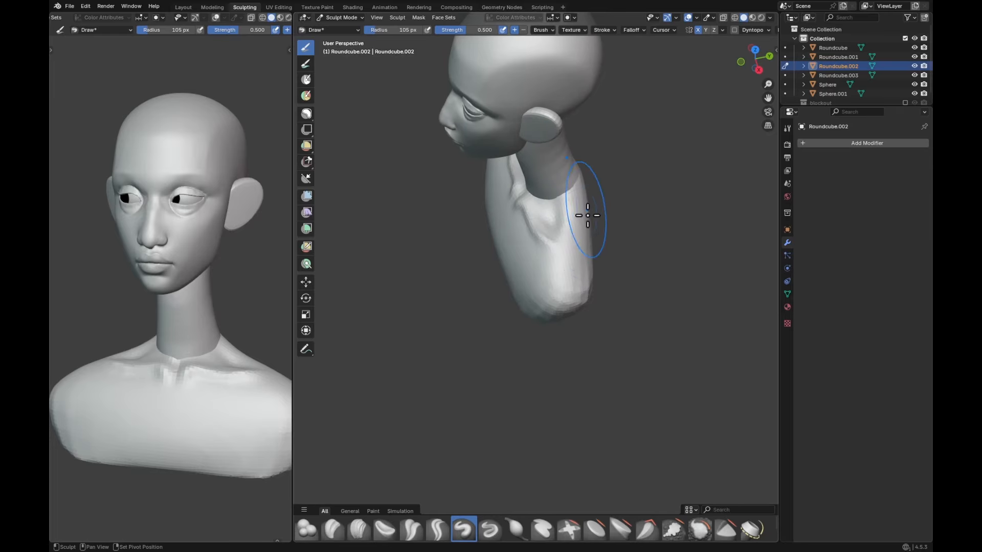
Step: Adjust the rounded outer end of the shoulder with the Grab brush at about 205 px
middle_click_drag(597, 323, 559, 265, "shift")
key("g")
key("f")
left_click(603, 262)
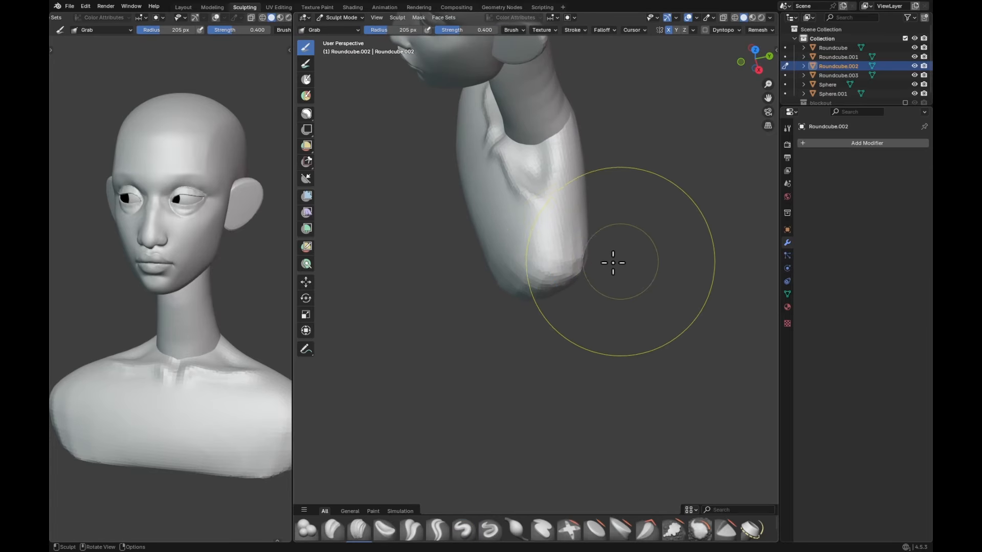
left_click_drag(576, 285, 592, 257)
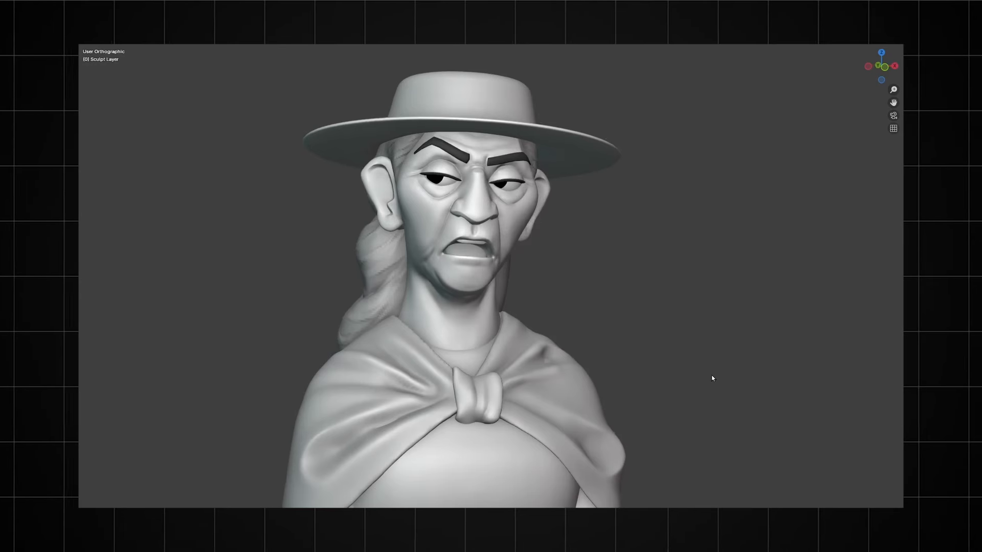
mouse_move(713, 377)
middle_mouse_down()
mouse_move(666, 379)
mouse_move(704, 382)
middle_mouse_up()
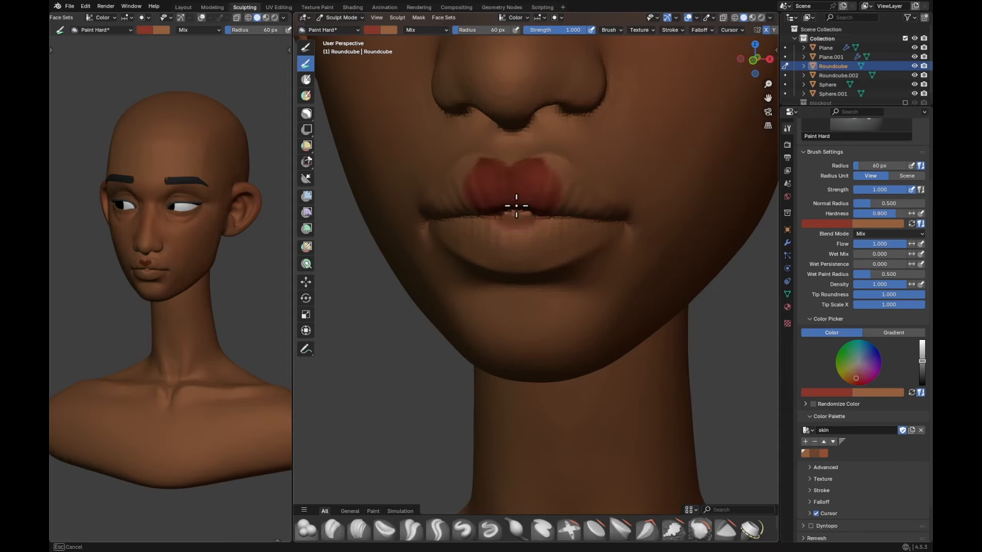
Step: Paint the upper lip's peaks and top contour red with the Paint Hard brush, reducing the radius from 20 to 17 px
mouse_move(517, 206)
left_mouse_down()
mouse_move(548, 209)
mouse_move(507, 256)
mouse_move(589, 232)
mouse_move(524, 210)
mouse_move(538, 180)
left_mouse_up()
middle_click_drag(538, 177, 524, 180)
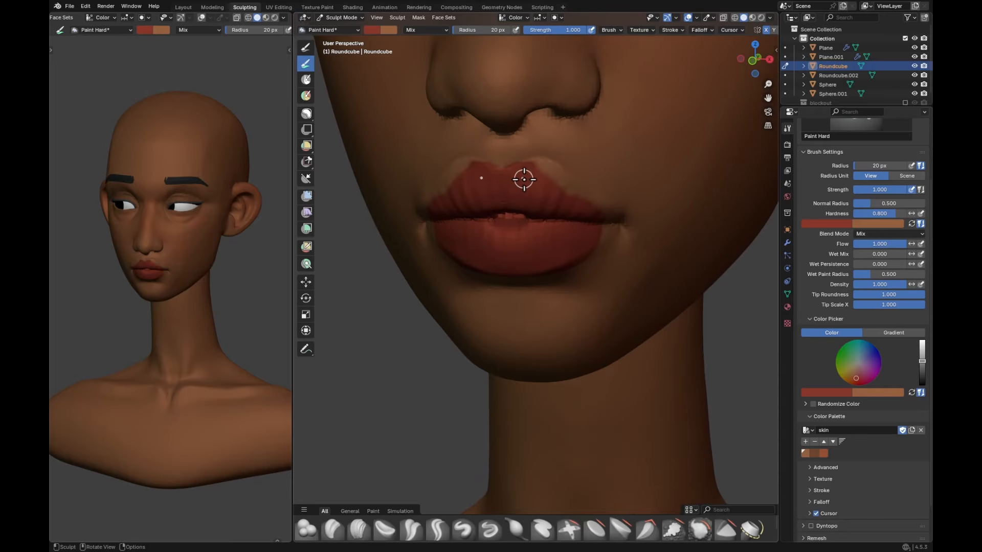
key("f")
left_click(512, 178)
left_click_drag(516, 173, 528, 168)
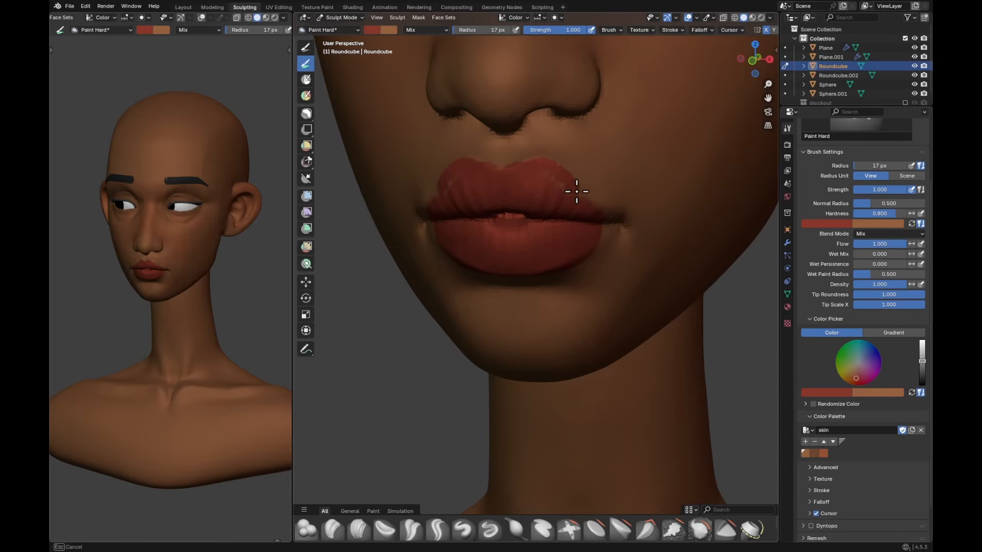
Step: Extend the red paint to the lower lip's corners at 16 px and define the upper lip's central dip at 14 px
middle_click_drag(608, 229, 583, 220)
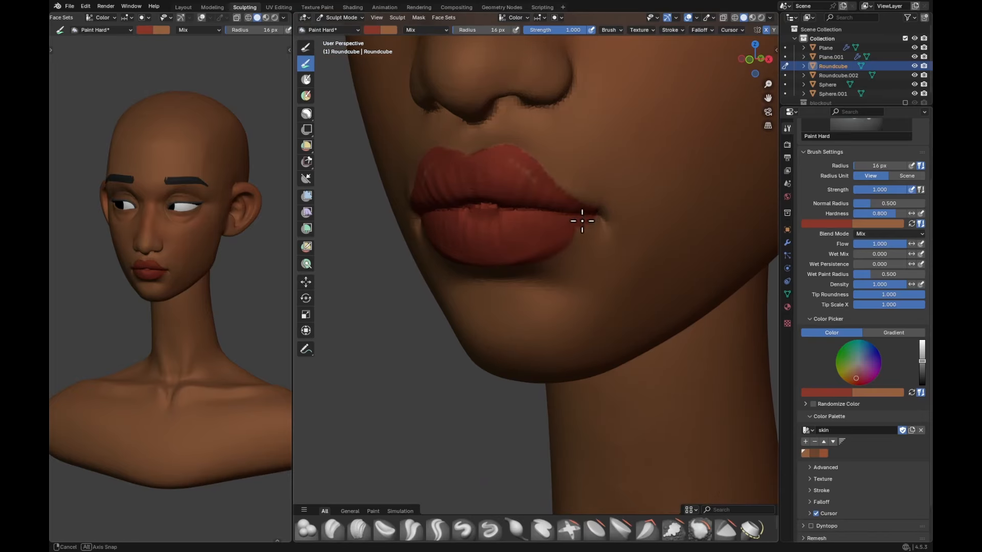
left_click_drag(583, 220, 544, 235)
left_click_drag(489, 160, 491, 161)
middle_click_drag(491, 161, 514, 181)
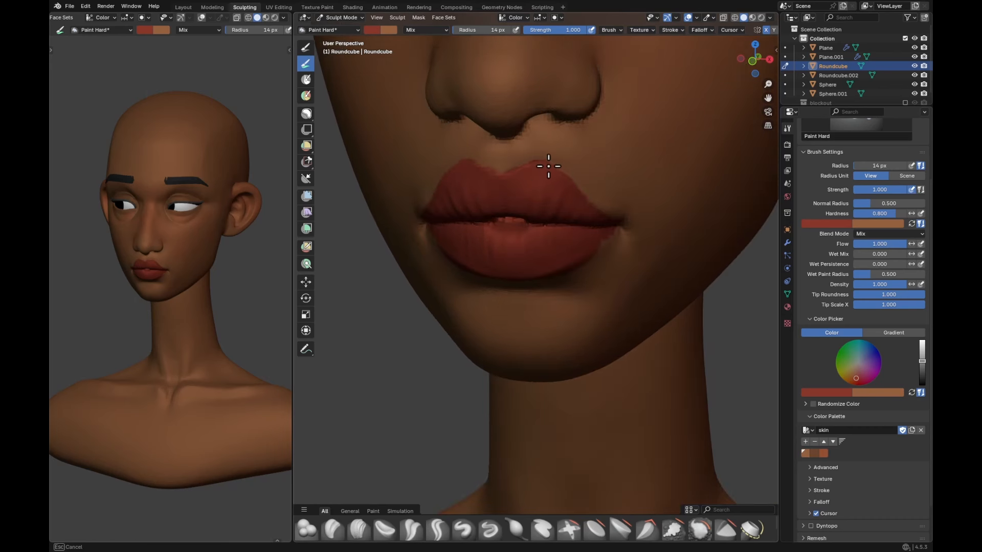
Step: Fill the seam between the lips with red using the Paint Hard brush, enlarging the radius to 28 px
key("f")
left_click(542, 213)
middle_click_drag(542, 212, 538, 223)
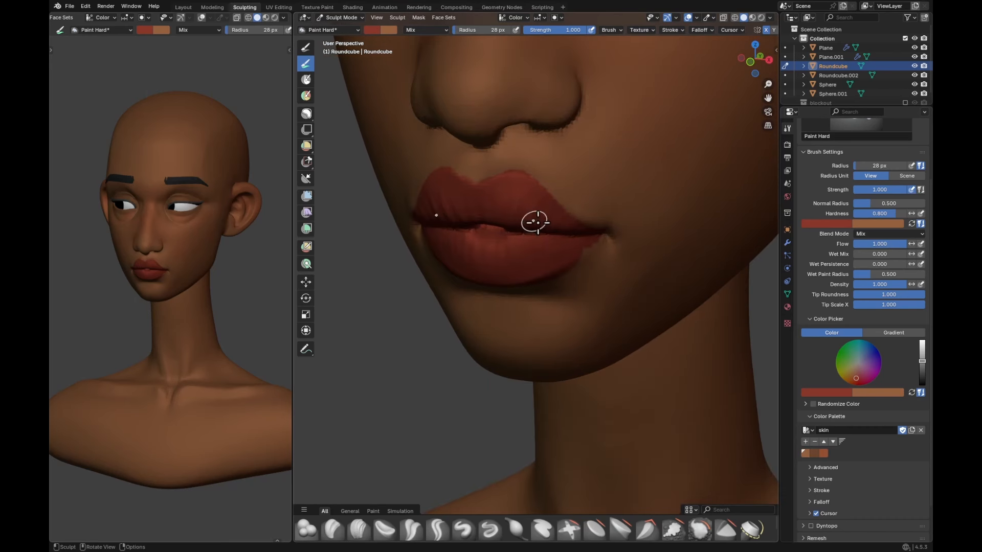
left_click_drag(540, 233, 546, 233, "alt")
key("f")
left_click(518, 228)
left_click_drag(518, 229, 512, 221)
Step: Swap to the skin color and clean up the upper lip's top edge with the Paint Hard brush at 22 px
mouse_move(540, 215)
middle_mouse_down()
mouse_move(557, 229)
mouse_move(580, 224)
mouse_move(588, 198)
middle_mouse_up()
key("x")
key("f")
left_click(580, 198)
left_click_drag(534, 202, 531, 205)
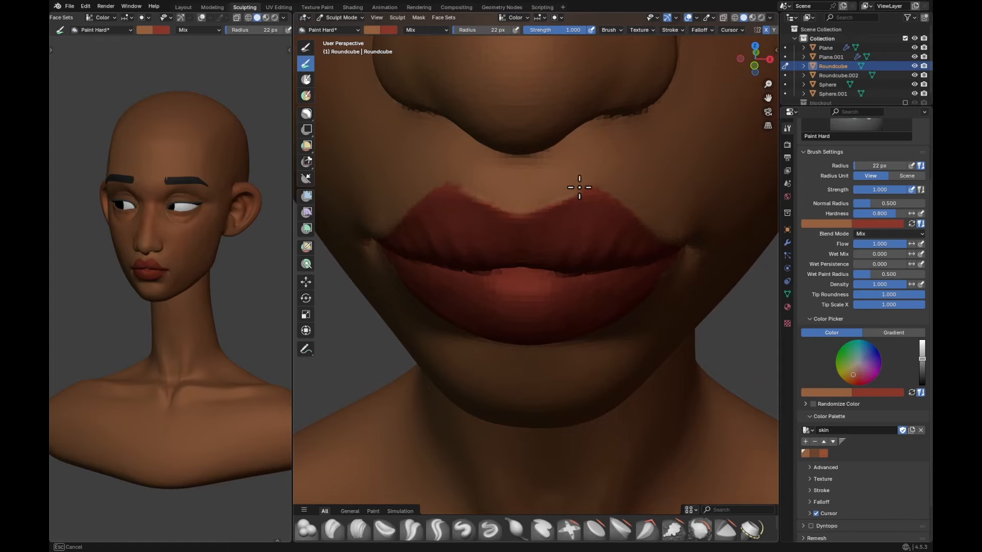
mouse_move(579, 187)
middle_mouse_down()
mouse_move(587, 171)
mouse_move(472, 114)
mouse_move(493, 127)
middle_mouse_up()
key("x")
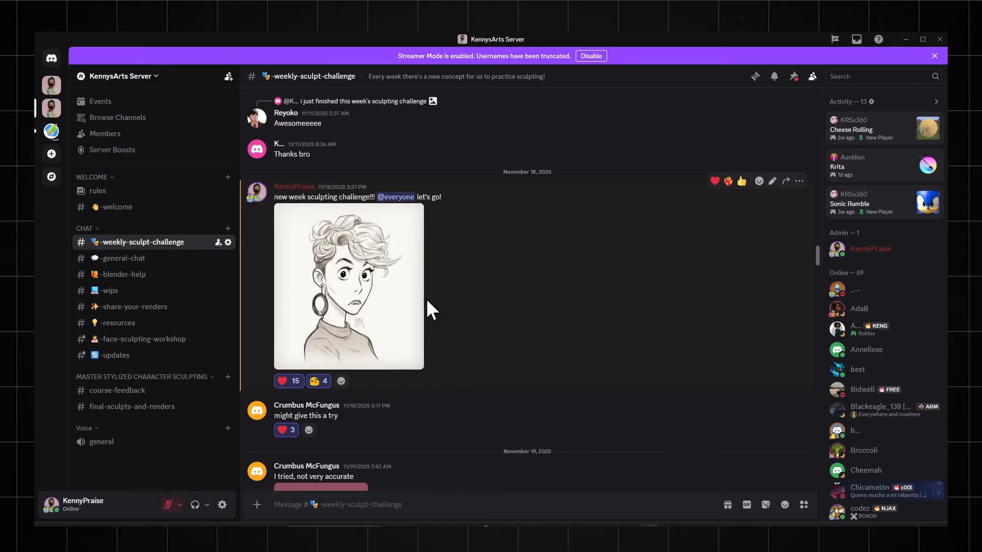
Step: Switch to Discord and view the weekly sculpt challenge's reference sketch and the first submission with the dark red turtleneck
left_click(412, 291)
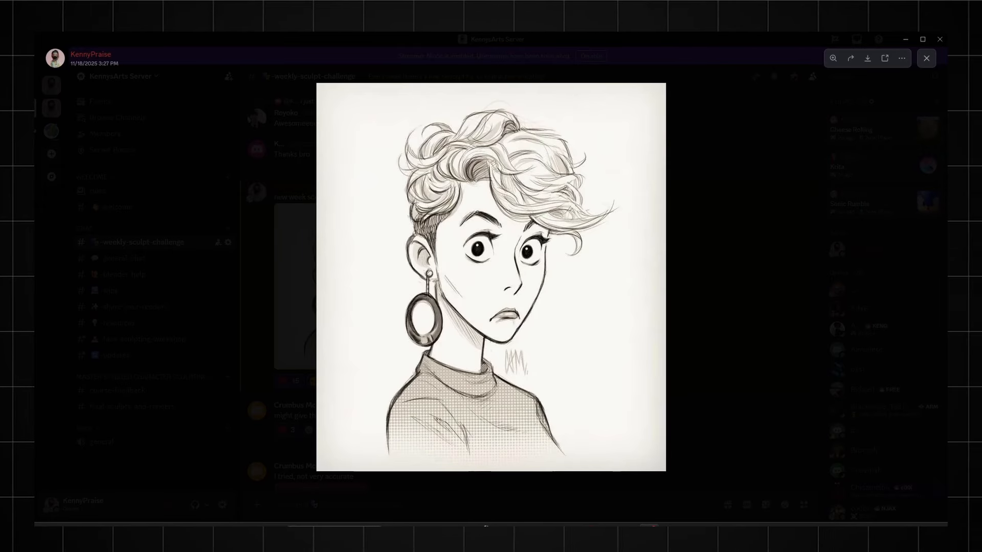
key("Escape")
scroll(545, 381, "down", 5)
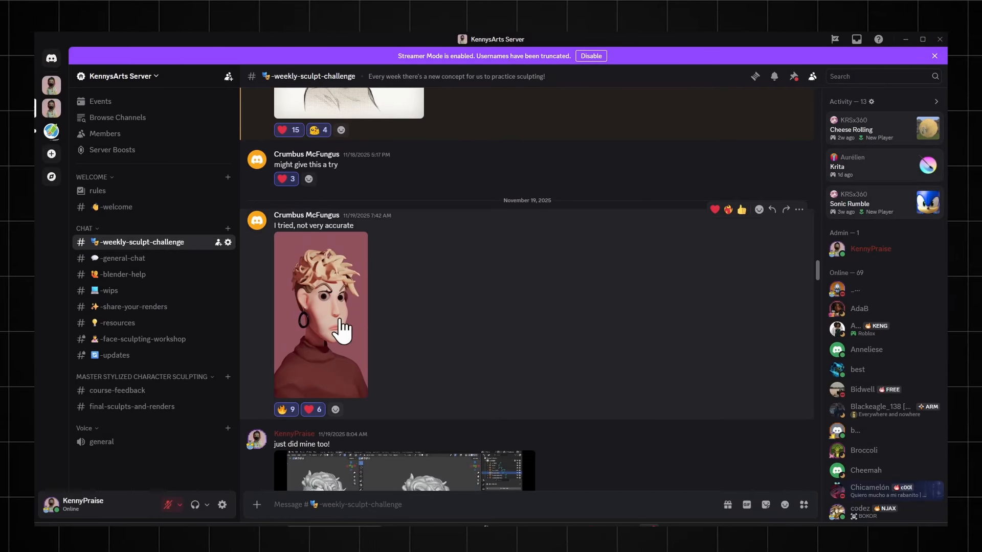
left_click(342, 332)
left_click(674, 277)
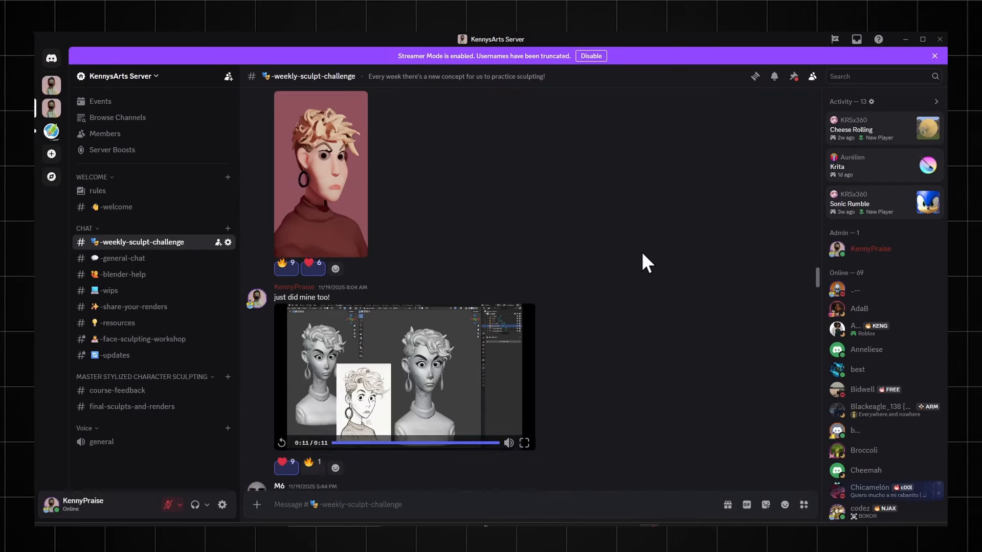
scroll(588, 276, "down", 5)
Step: Examine the submitted three-view clay bust and the gray bust with short curly hair at full size
left_click(520, 296)
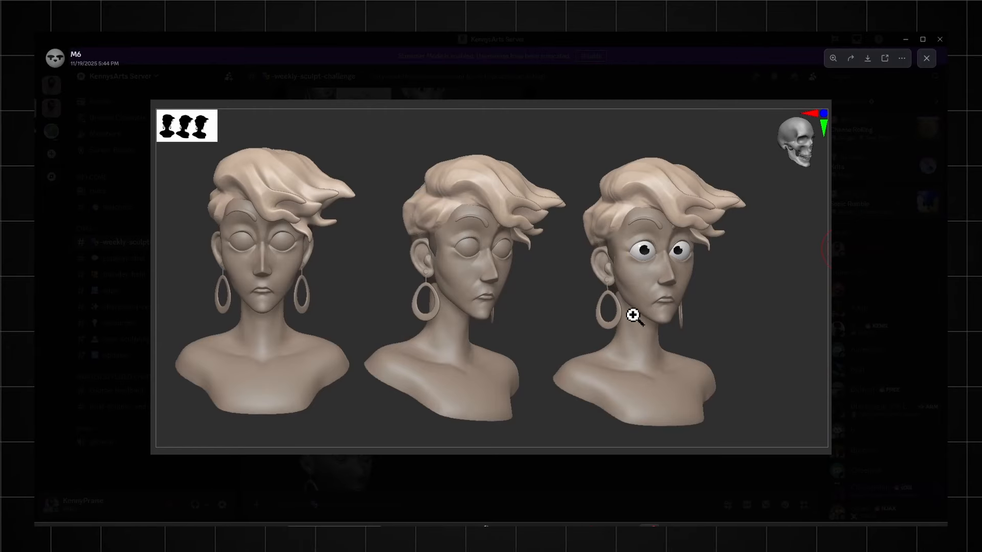
key("Escape")
scroll(557, 309, "down", 5)
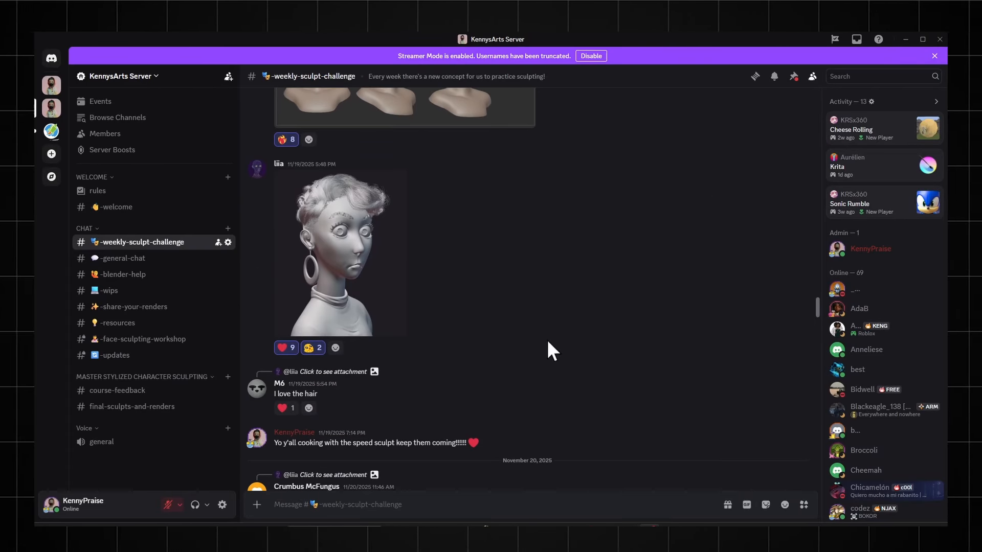
left_click(396, 284)
left_click(699, 338)
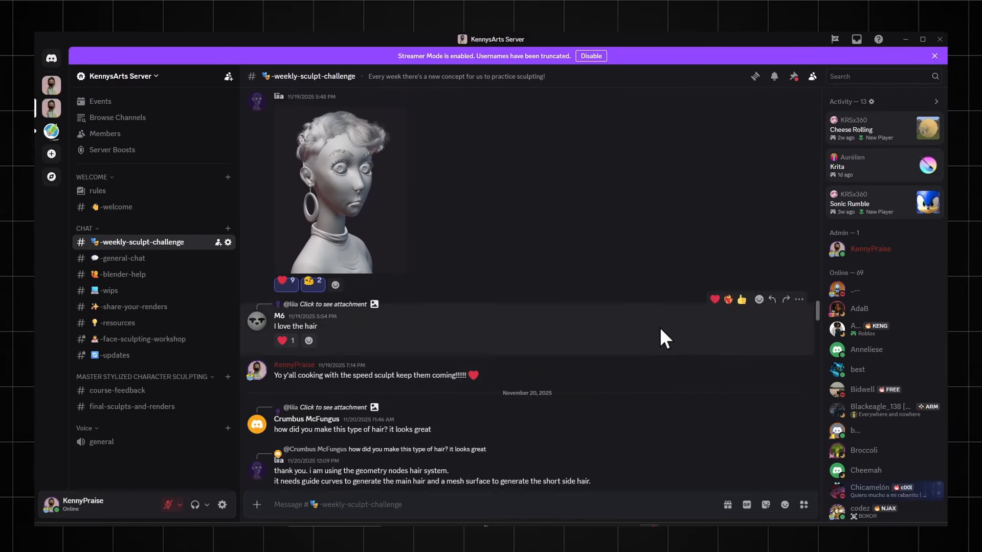
Step: View the blond, pink-sweater submission at full size and browse the newer challenge posts
scroll(537, 332, "down", 5)
left_click(404, 327)
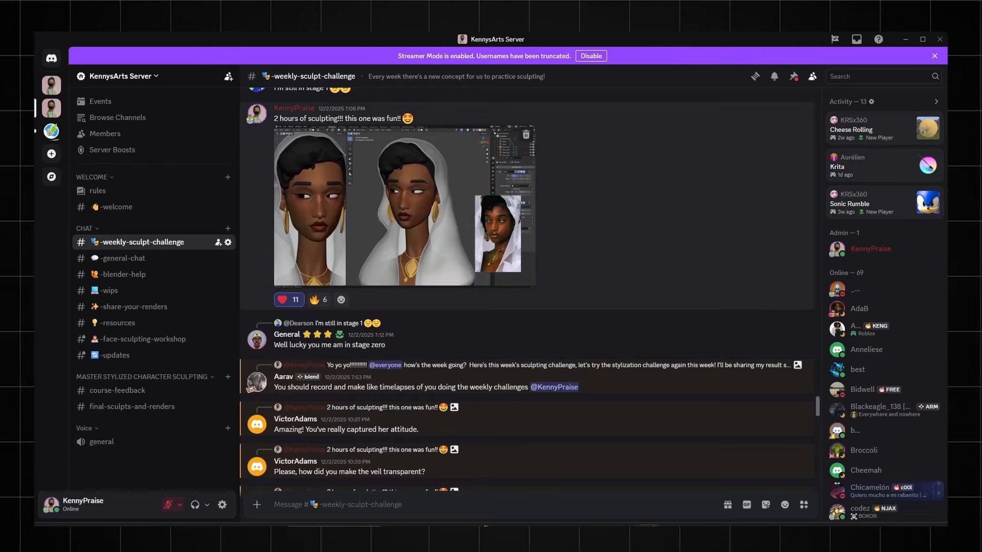
left_click(511, 260)
key("Escape")
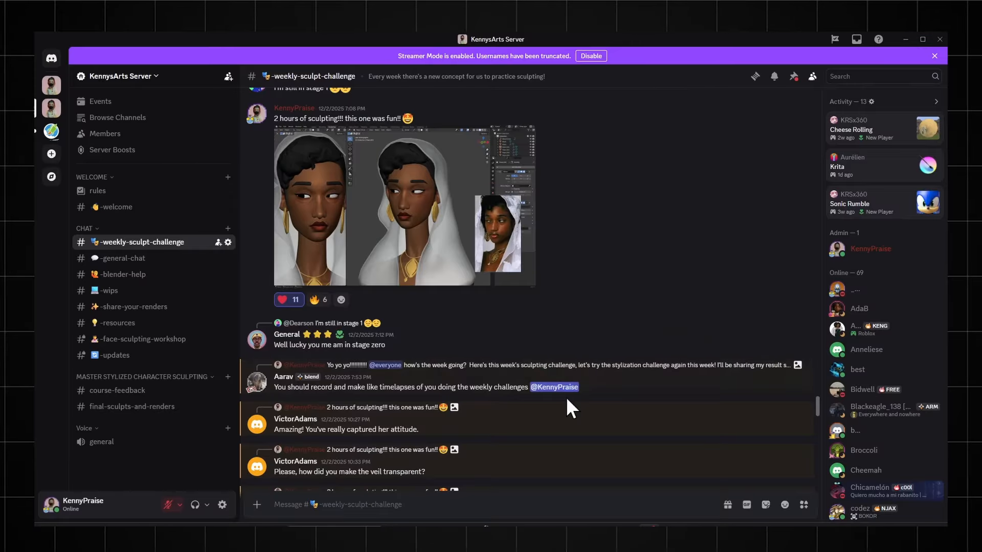
scroll(566, 397, "down", 10)
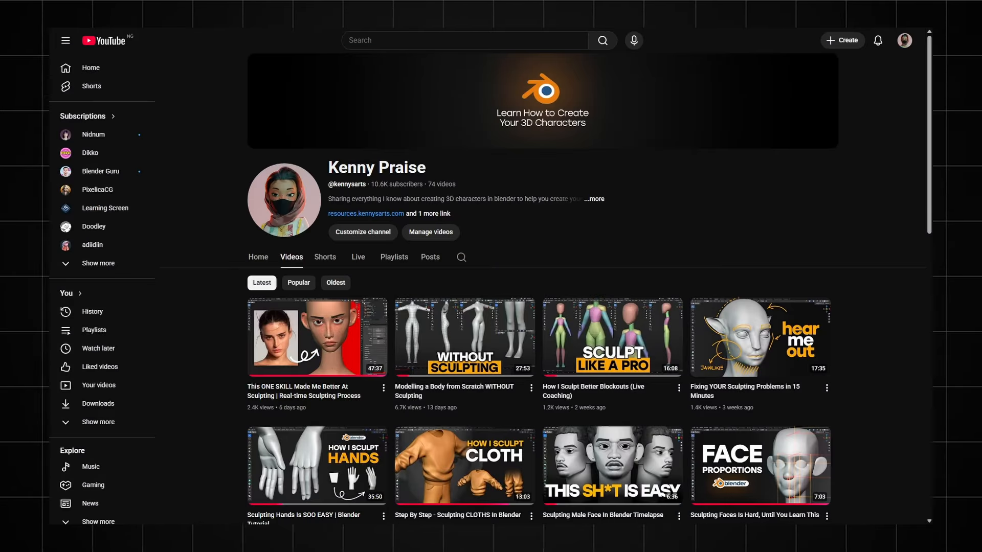
scroll(868, 271, "down", 1)
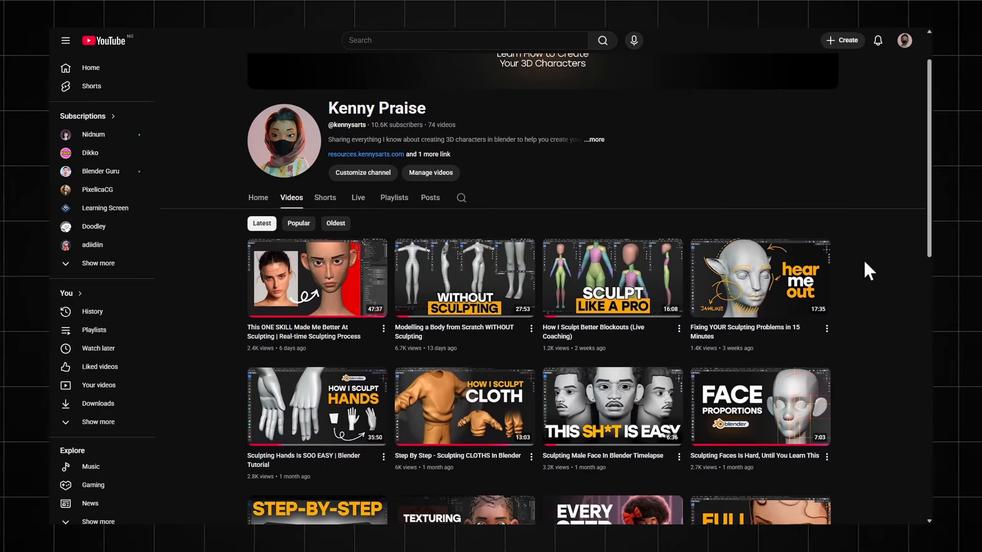
Step: Switch to YouTube, open "Sculpting Damson Idris In 1 Hour" from the channel's live streams, and skim to about its midpoint
left_click(361, 202)
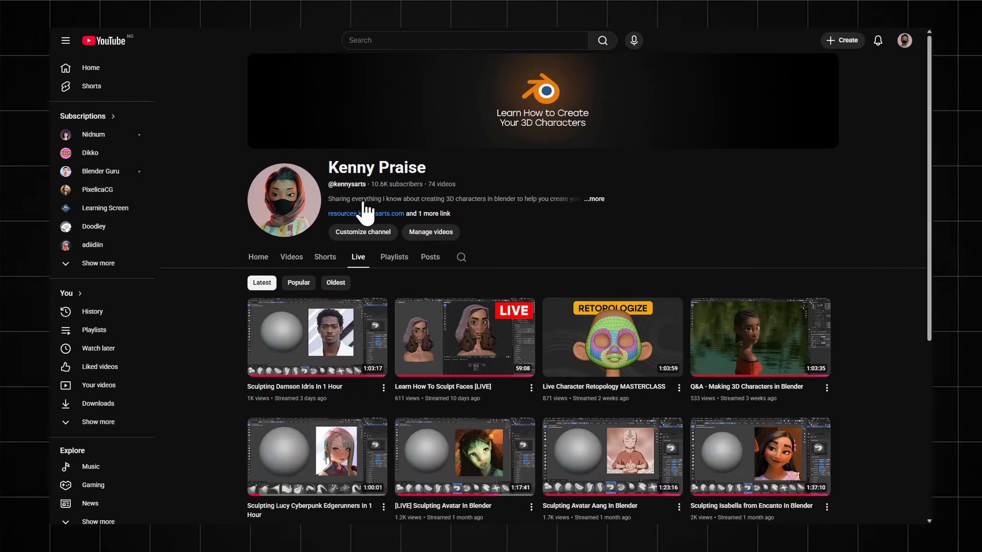
scroll(214, 399, "down", 1)
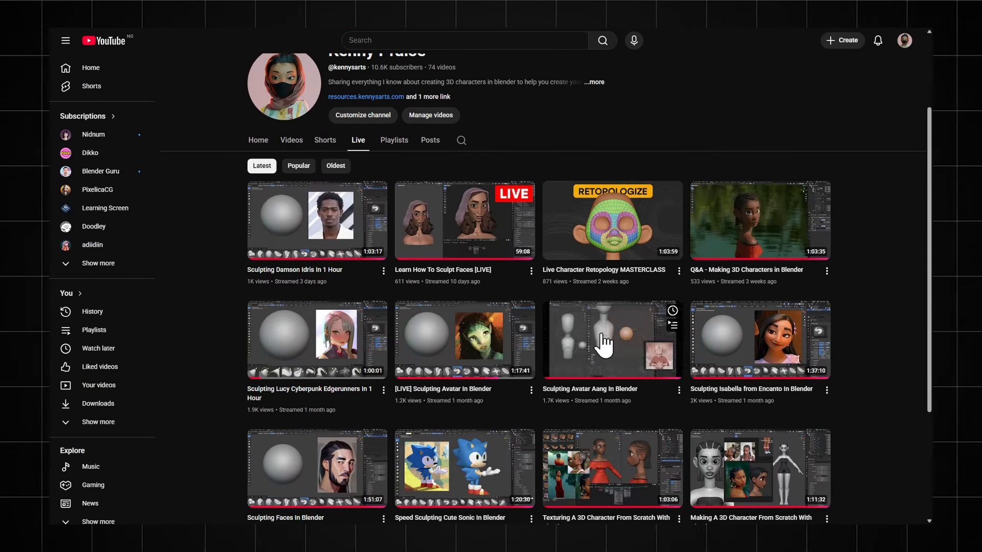
left_click(342, 228)
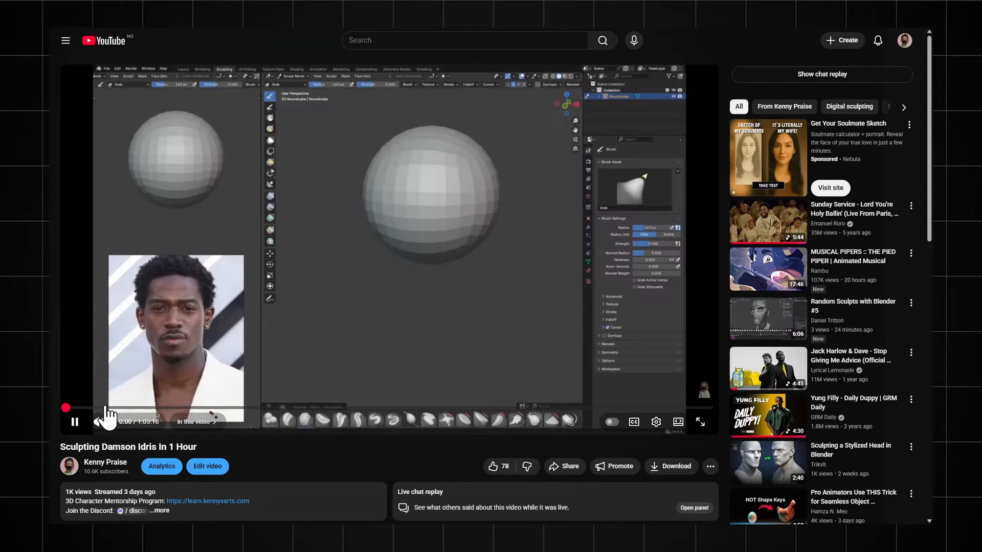
left_click_drag(99, 408, 385, 407)
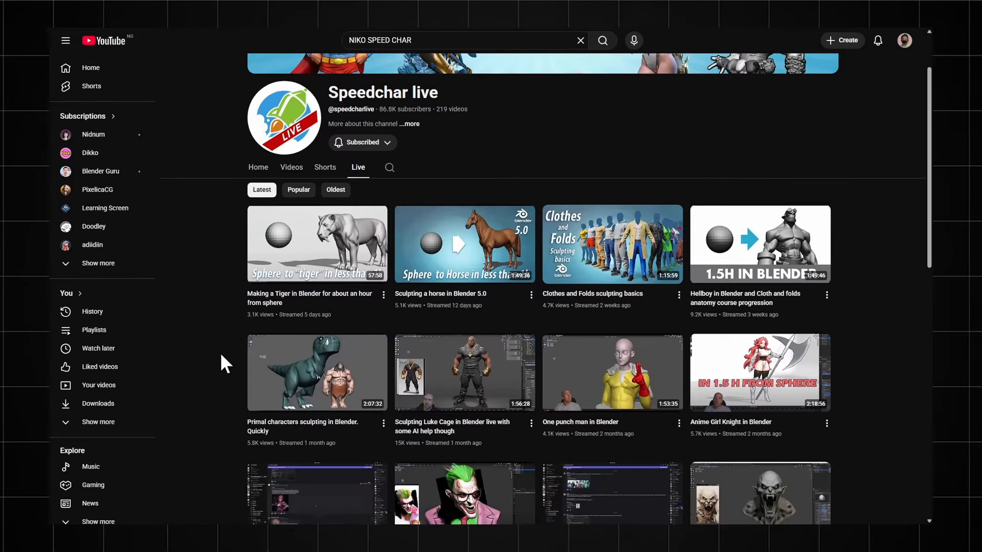
Step: Open "Primal characters sculpting in Blender. Quickly", skim ahead in it, and browse the Speedchar live channel's past streams
scroll(220, 352, "down", 1)
left_click(306, 327)
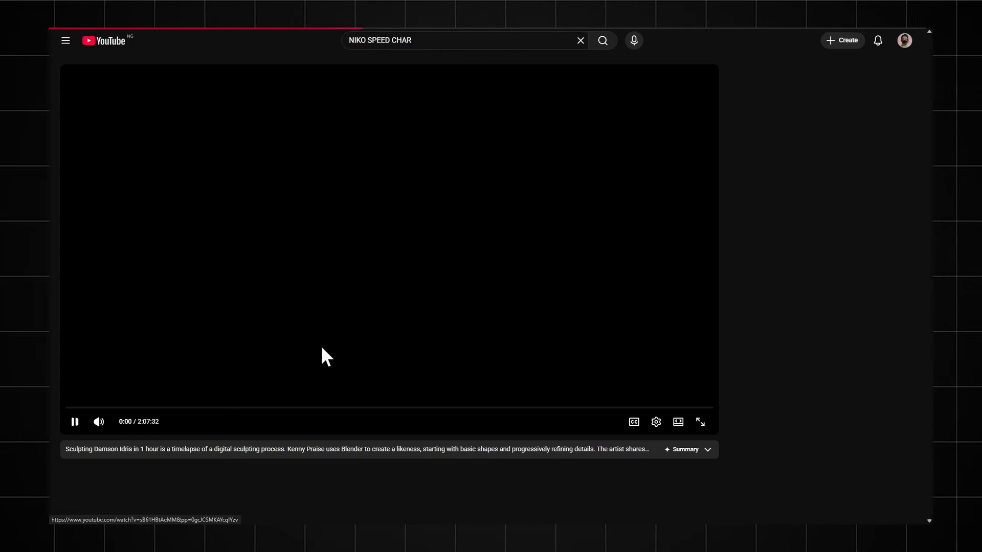
left_click_drag(117, 408, 210, 408)
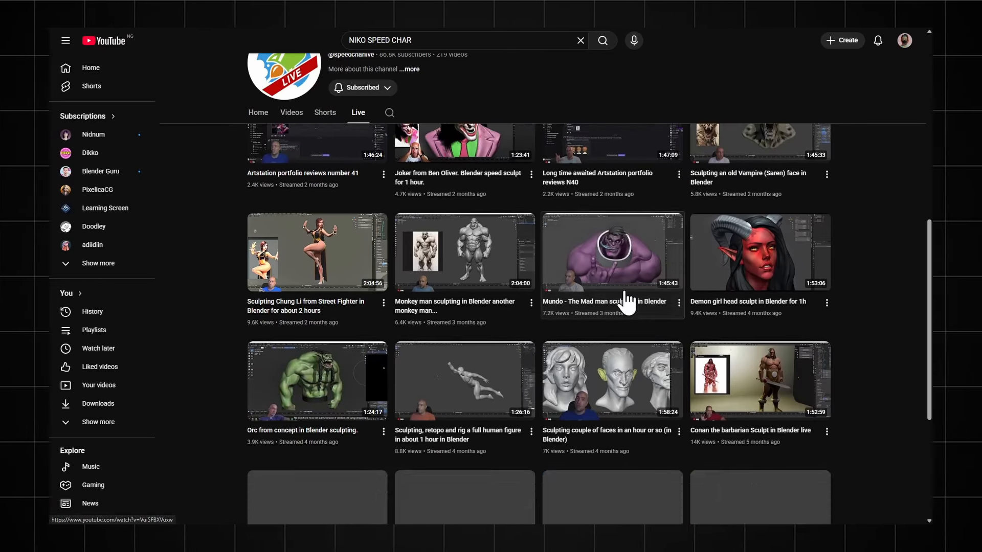
scroll(814, 401, "down", 5)
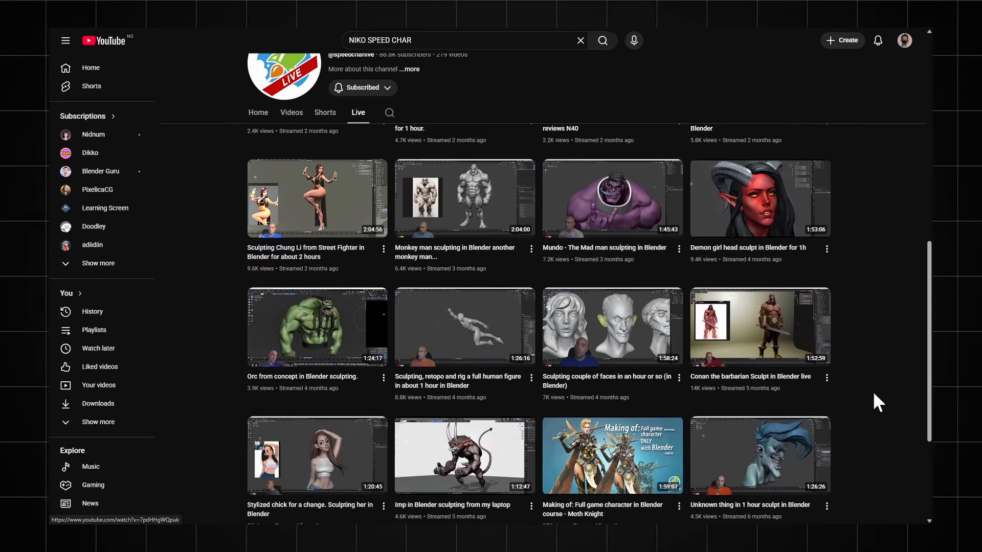
Step: Browse further back through the Speedchar live channel's past streams, down to the sculpting sessions from about a year ago
scroll(874, 353, "down", 7)
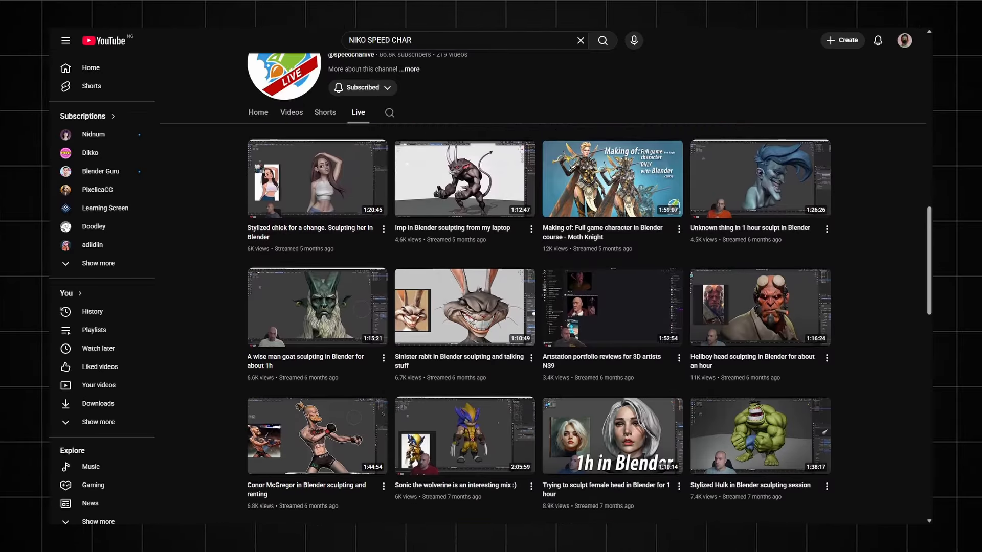
scroll(877, 404, "down", 11)
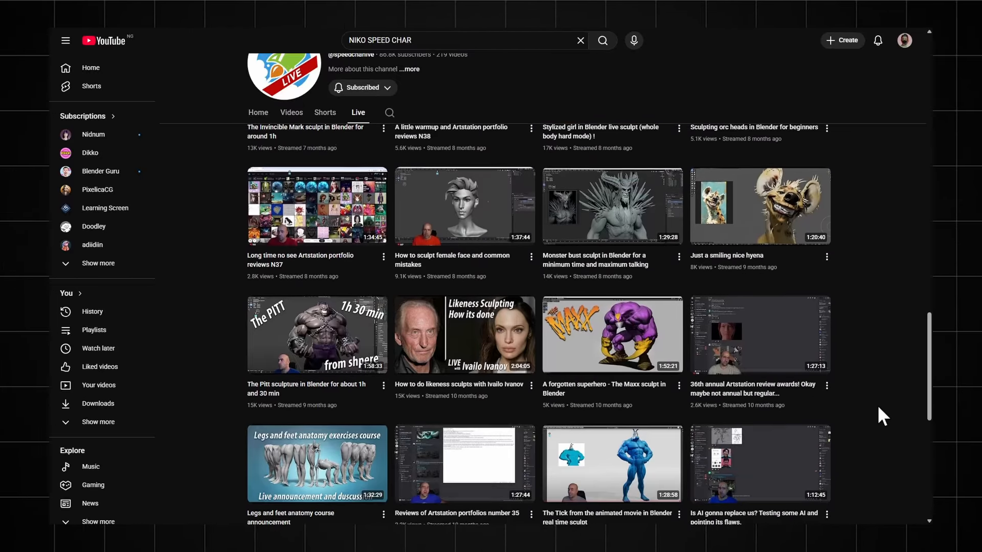
scroll(884, 358, "down", 2)
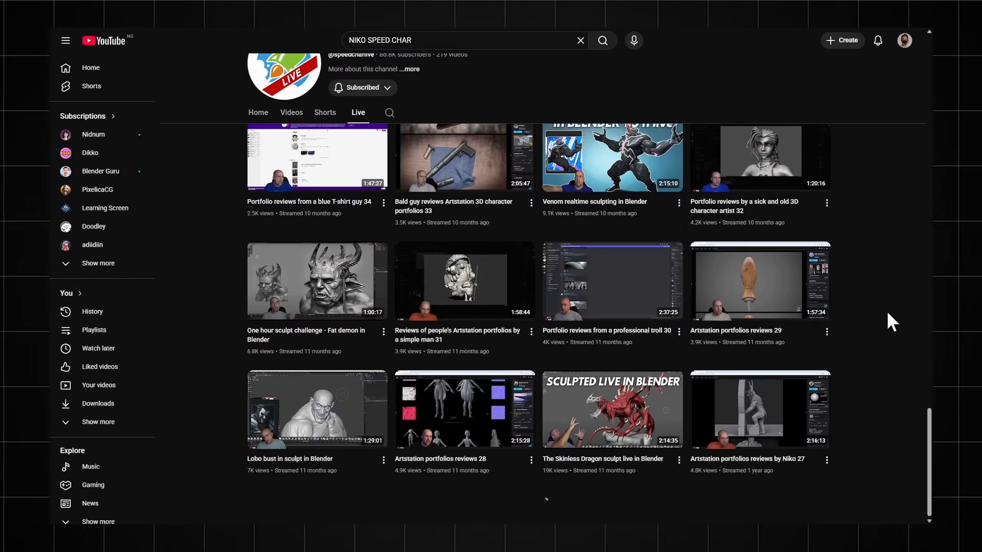
scroll(885, 394, "down", 4)
scroll(886, 387, "down", 5)
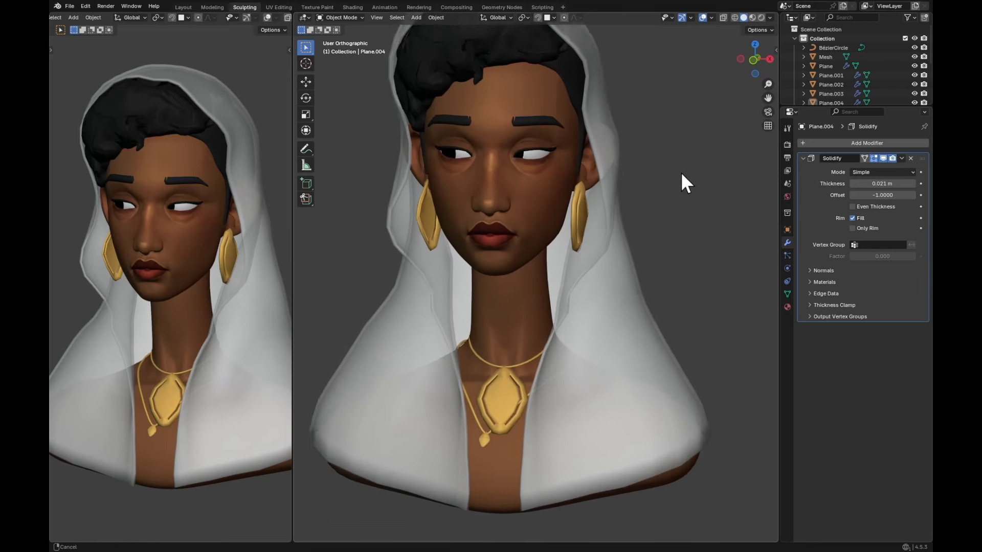
scroll(680, 172, "up", 4)
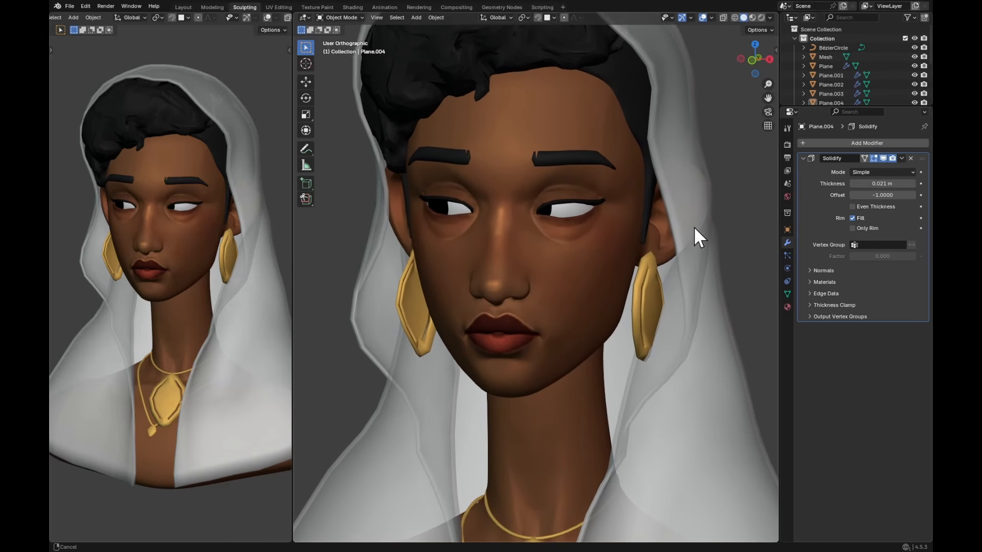
Step: Switch to Blender, maximize the 3D viewport for a close view of the veiled bust's face, and save the file
scroll(696, 226, "up", 2)
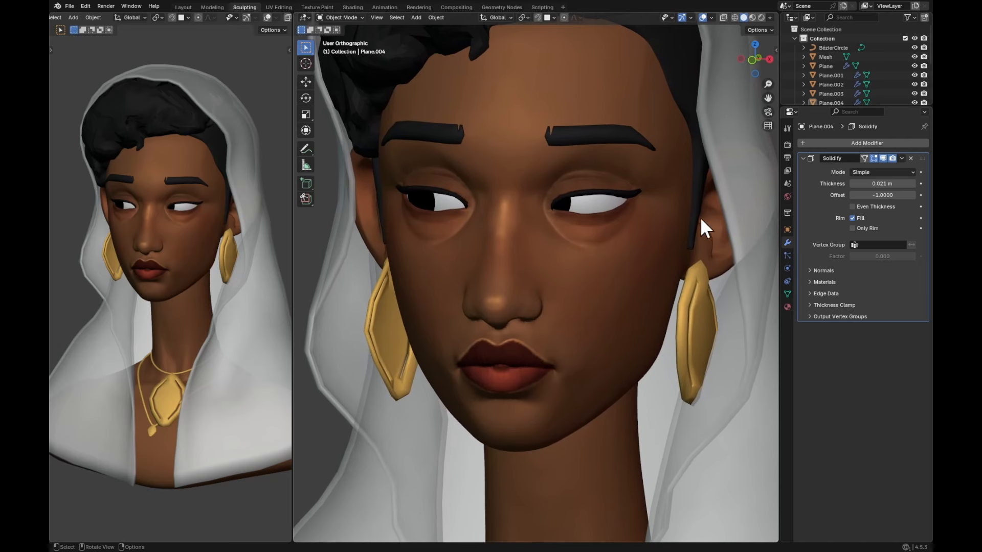
key("ctrl+space")
scroll(710, 215, "down", 2)
middle_click_drag(706, 259, 761, 233)
scroll(766, 189, "up", 2)
middle_click_drag(767, 190, 726, 227)
key("ctrl+s")
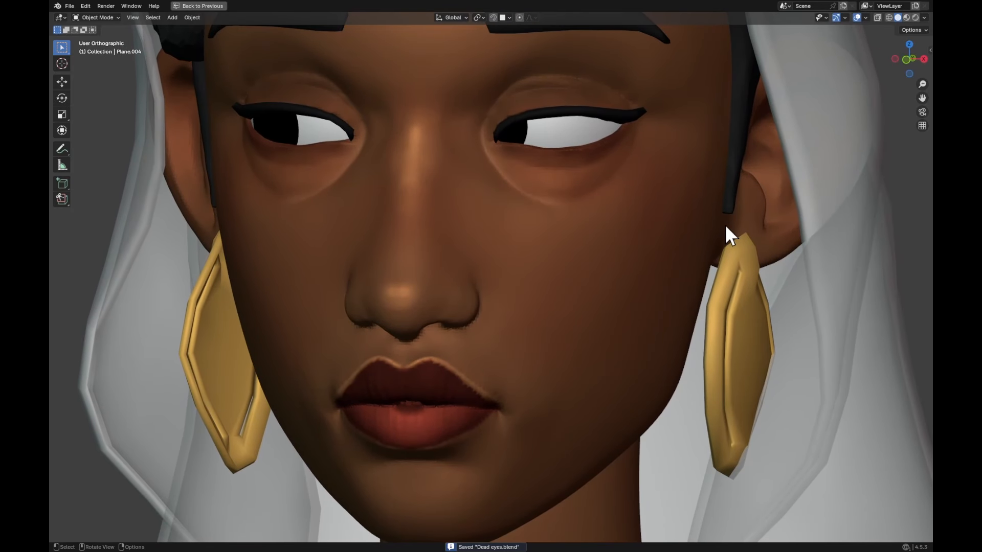